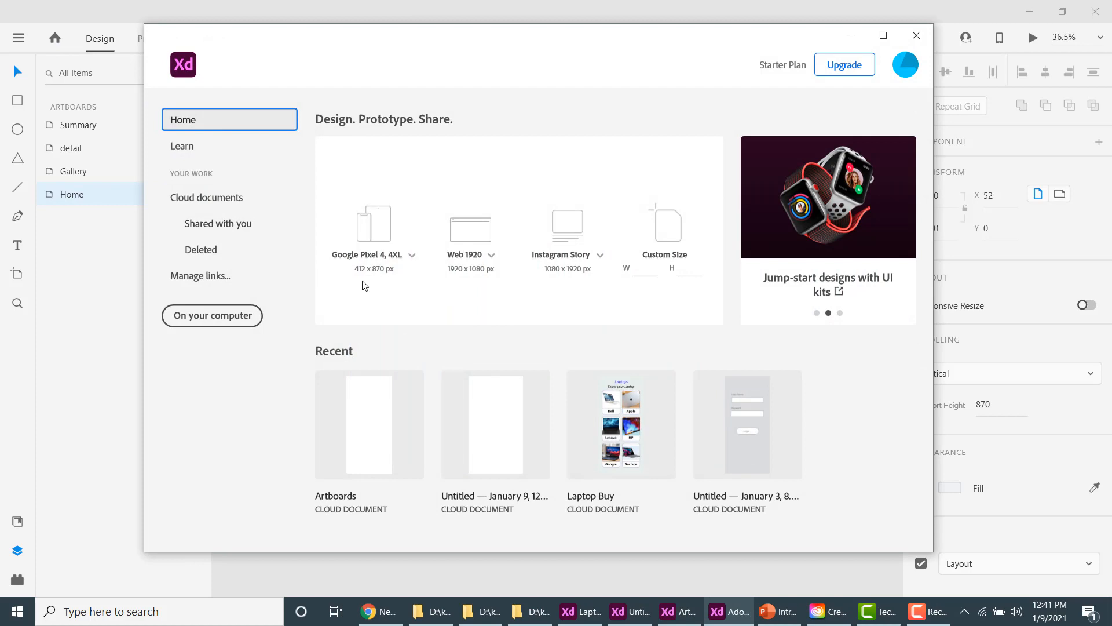
- Create a document from the Google Pixel 3XL (412 × 847) preset and save it to the cloud as Adding Shapes
left_click(412, 256)
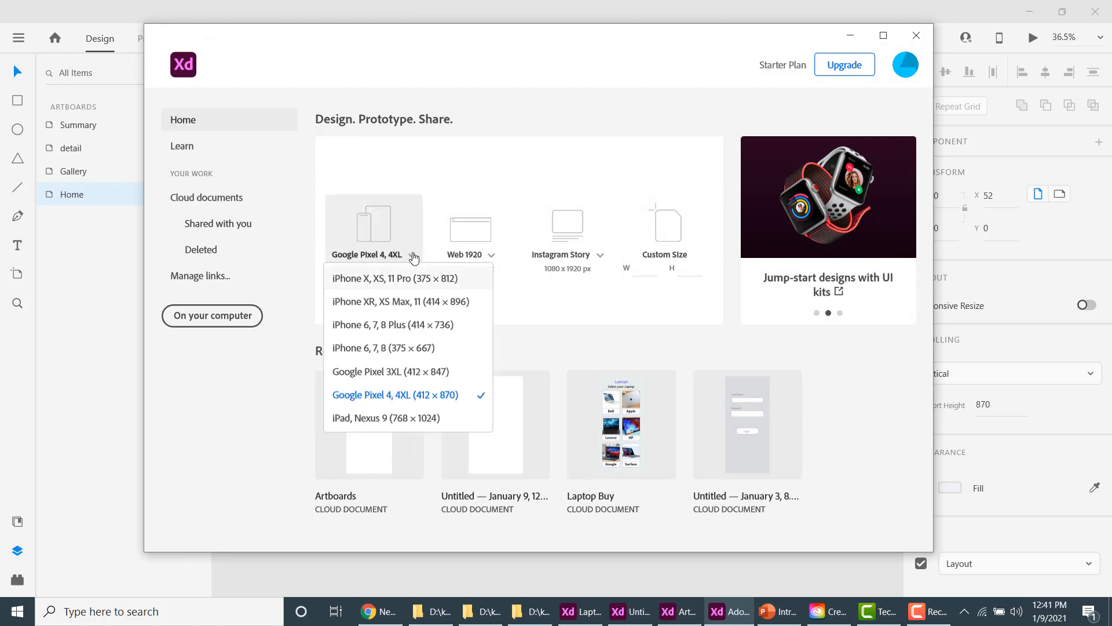
left_click(360, 374)
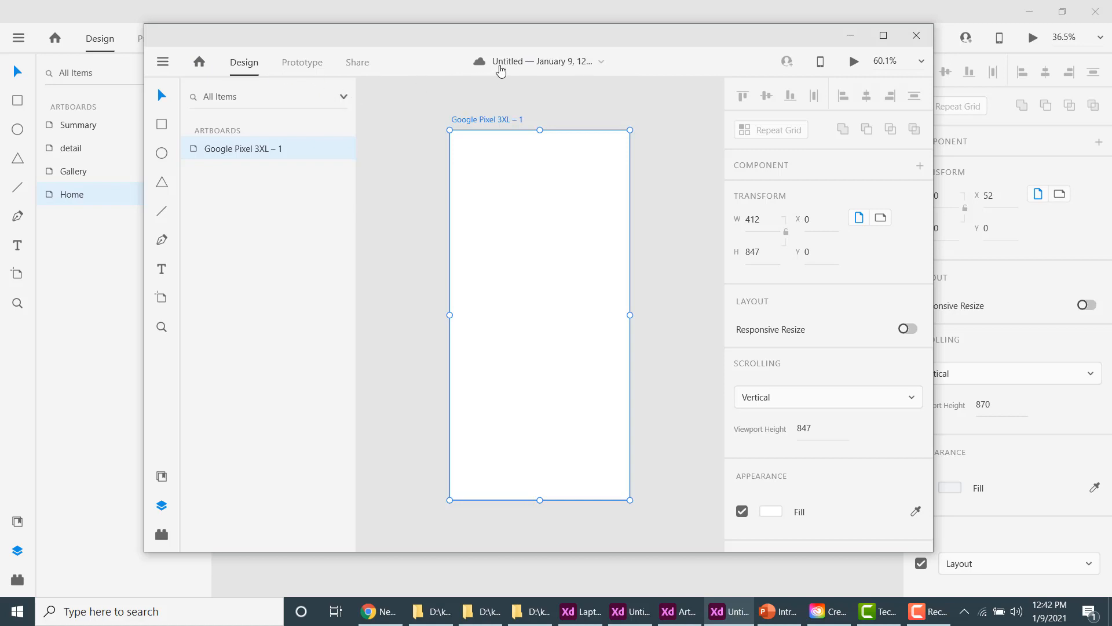
key("ctrl+shift+s")
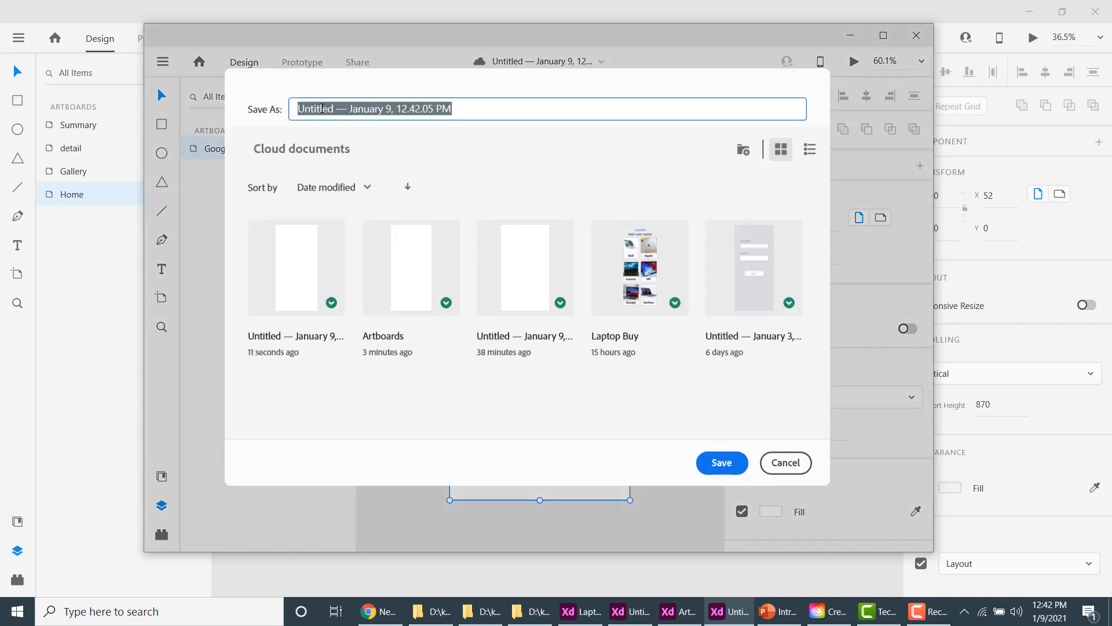
type("Addin")
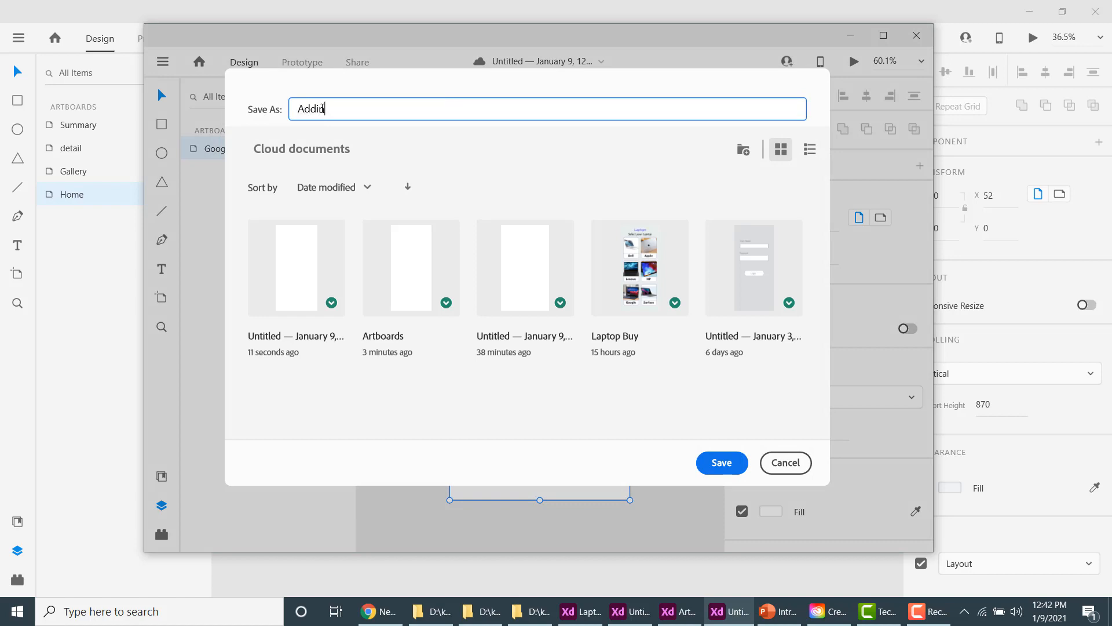
type("g Shapes")
key("Return")
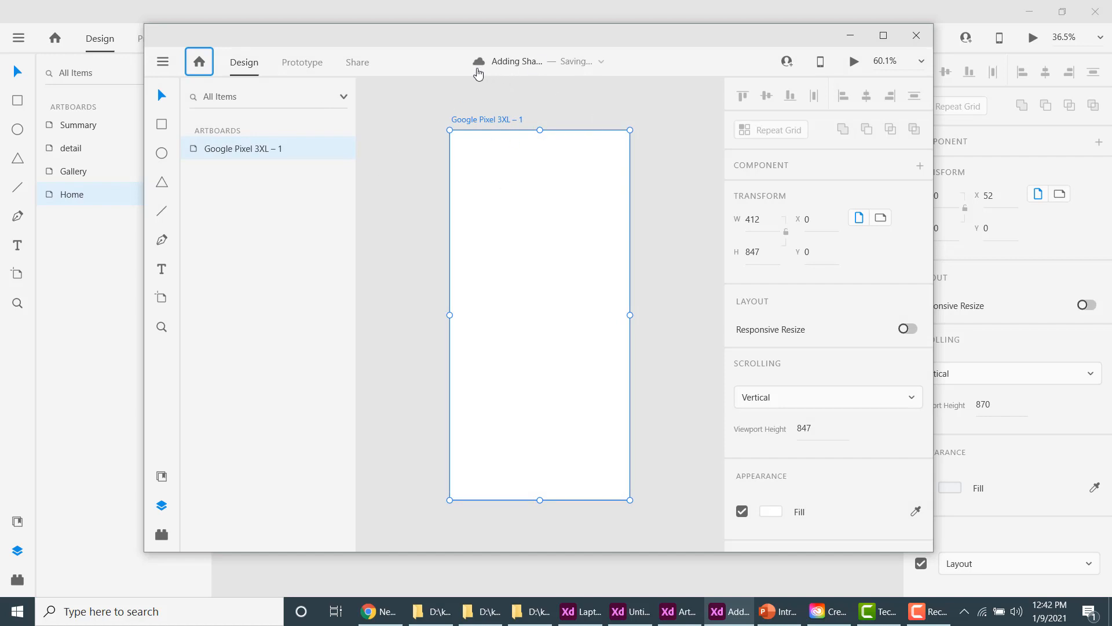
left_click(882, 36)
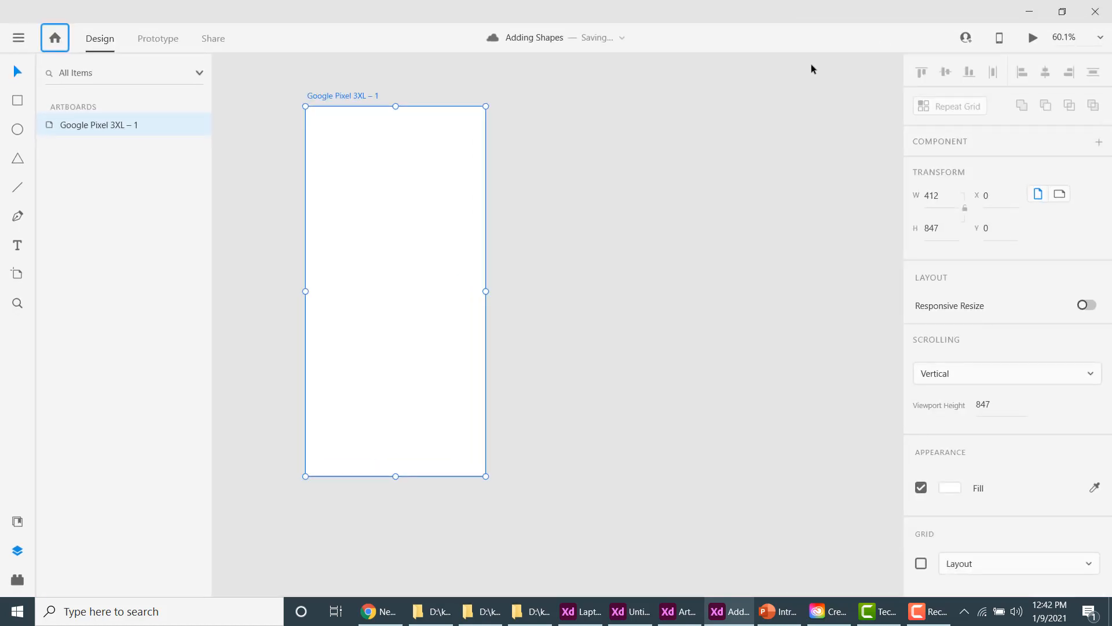
left_click(19, 49)
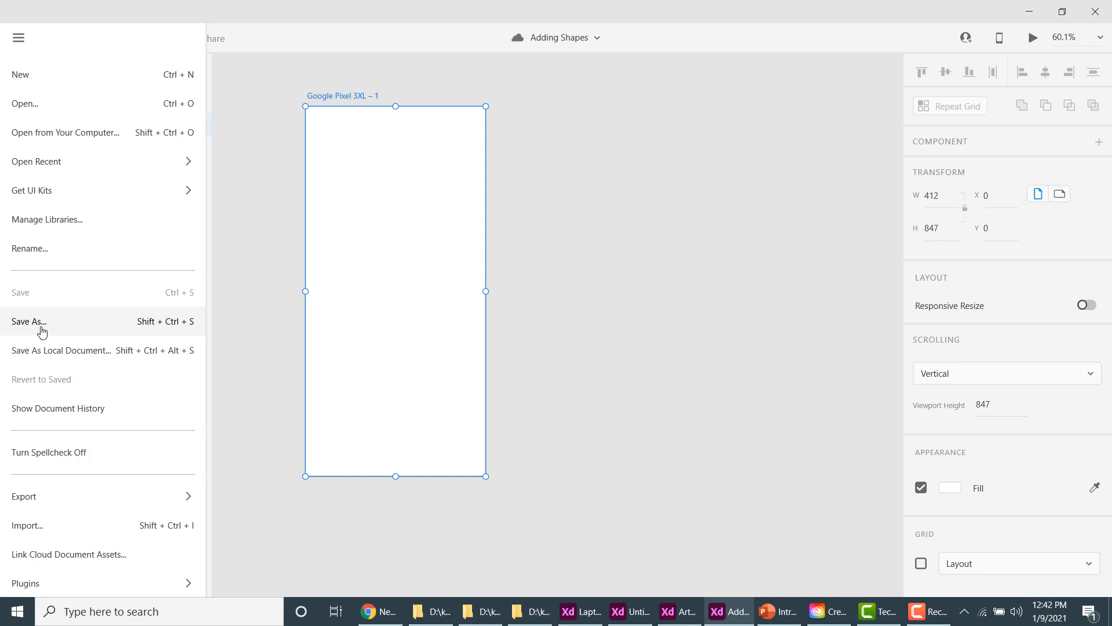
left_click(670, 105)
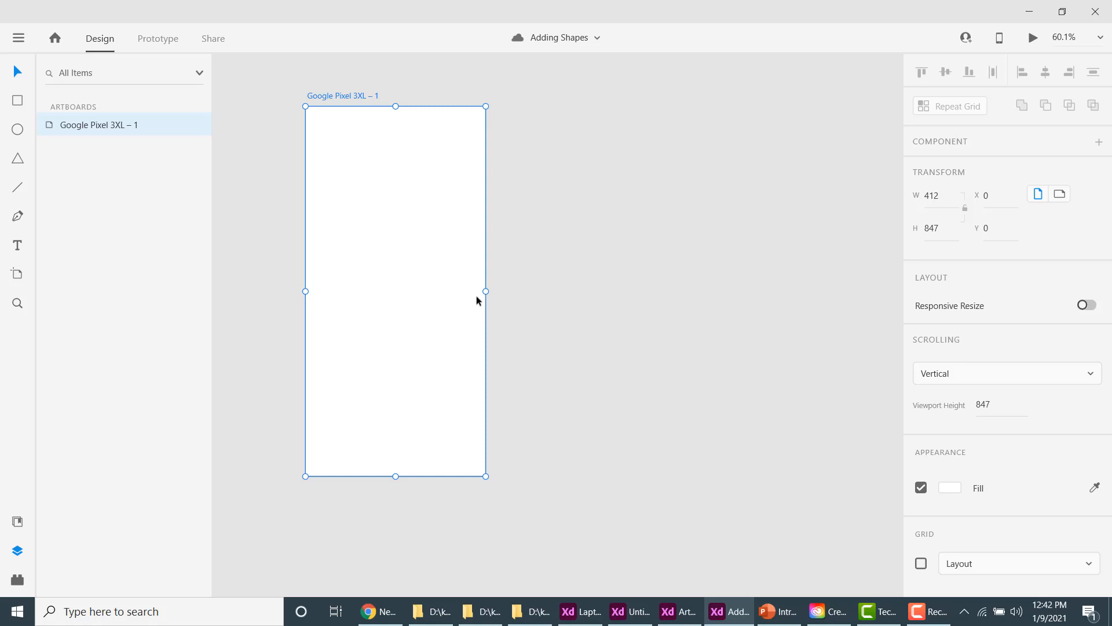
- Widen the artboard to about 482 px from its right edge
left_click_drag(485, 290, 516, 289)
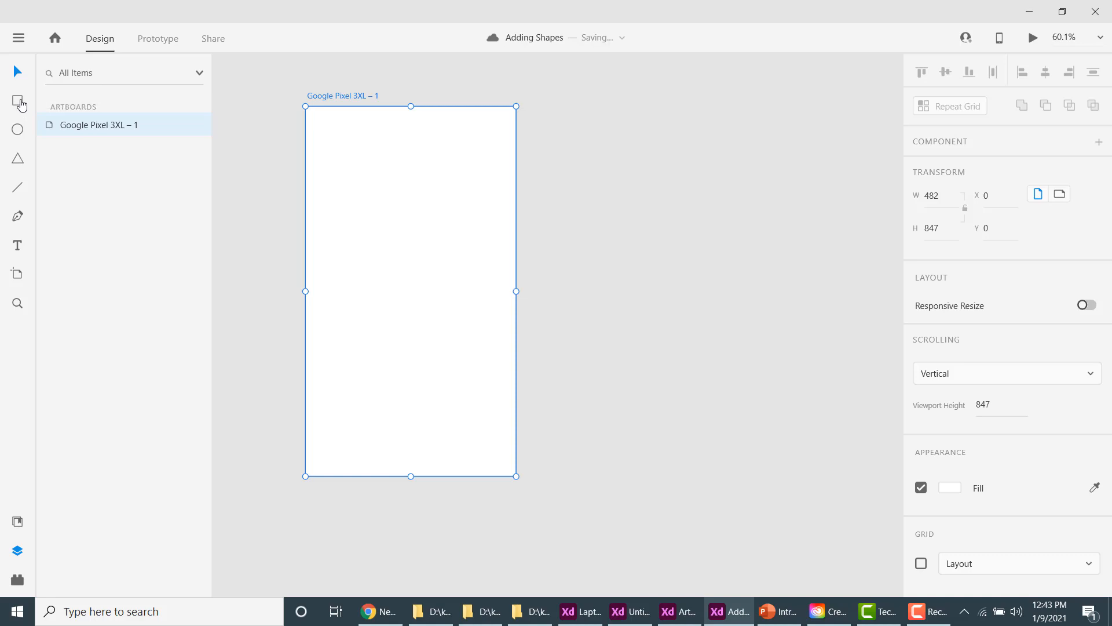
left_click(17, 103)
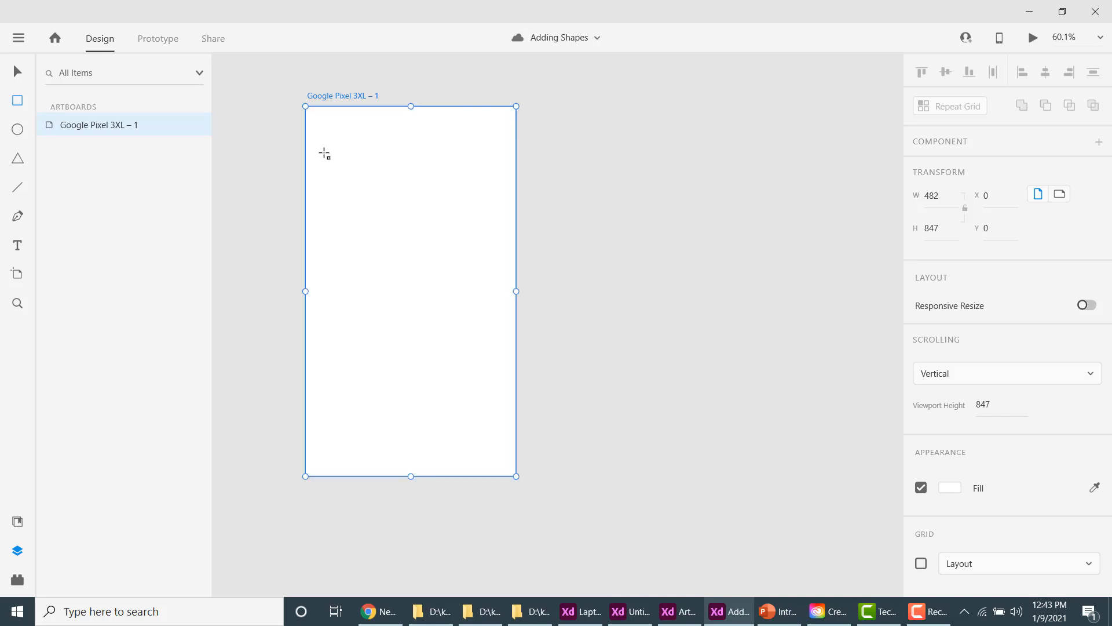
mouse_move(324, 153)
left_mouse_down()
mouse_move(350, 210)
mouse_move(432, 233)
mouse_move(431, 262)
left_mouse_up()
mouse_move(398, 174)
left_mouse_down()
mouse_move(454, 278)
mouse_move(484, 253)
mouse_move(436, 222)
mouse_move(476, 235)
mouse_move(398, 236)
left_mouse_up()
key("Delete")
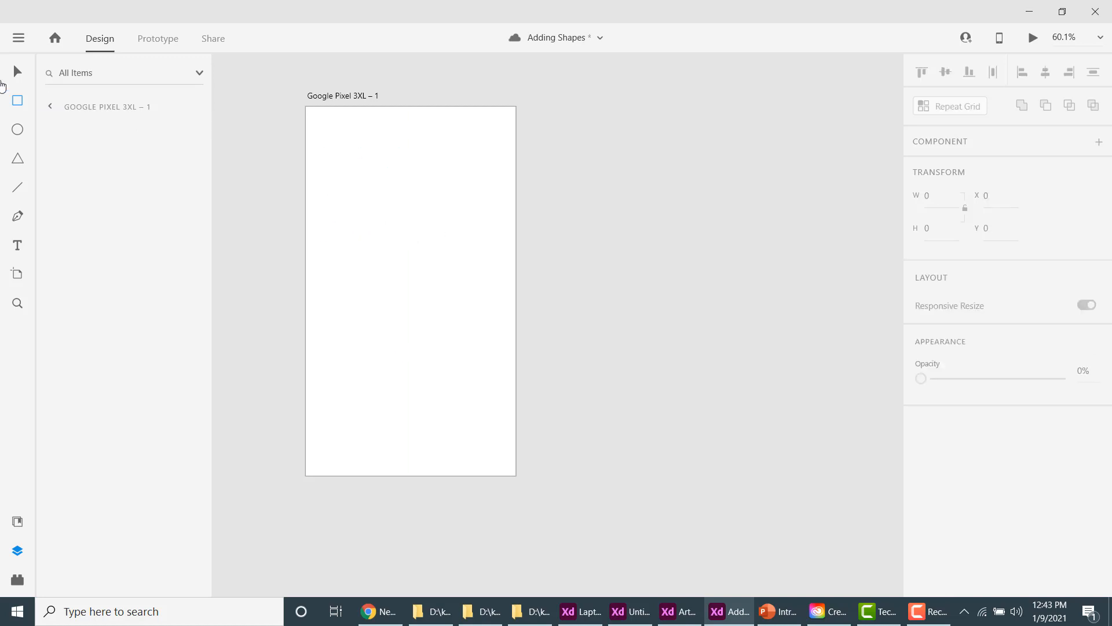
- Draw a rectangle in the upper half of the artboard and resize it to about 390 × 300 at X 44, Y 154
left_click(18, 113)
mouse_move(326, 154)
left_mouse_down()
mouse_move(383, 226)
mouse_move(441, 266)
left_mouse_up()
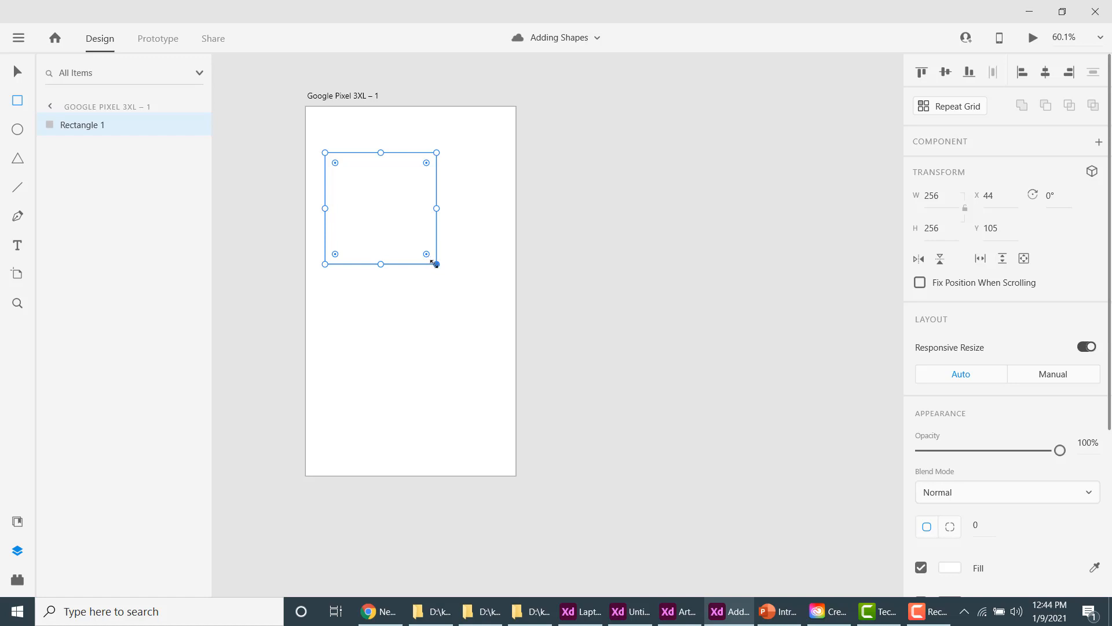
left_click_drag(436, 265, 501, 368)
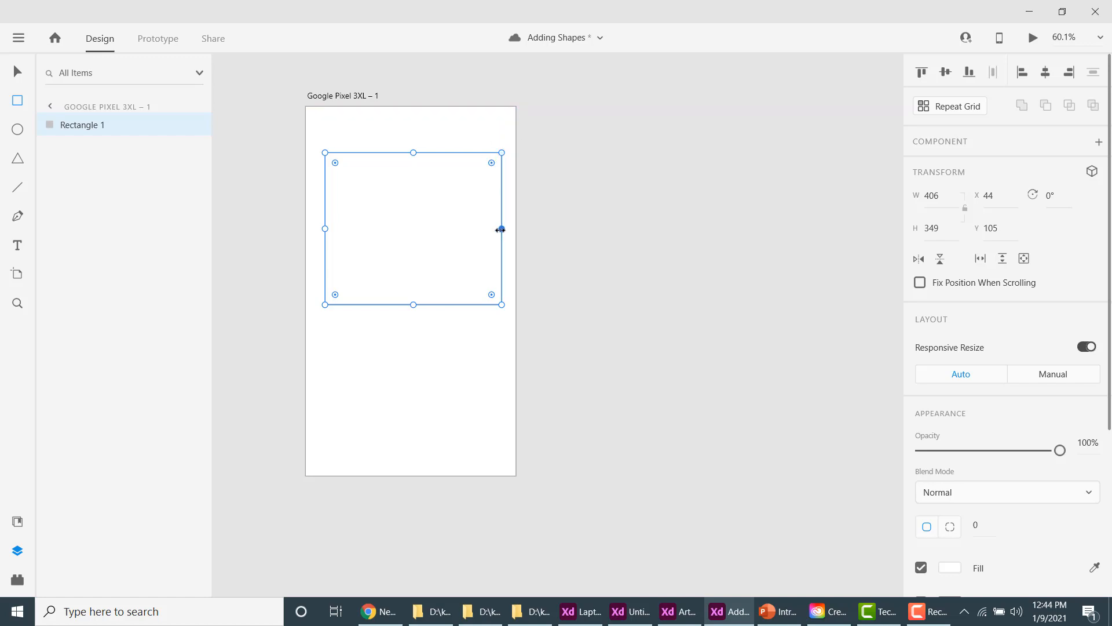
left_click_drag(435, 230, 497, 239)
mouse_move(411, 153)
left_mouse_down()
mouse_move(412, 209)
mouse_move(411, 174)
left_mouse_up()
mouse_move(494, 172)
left_mouse_down()
mouse_move(502, 146)
mouse_move(495, 173)
left_mouse_up()
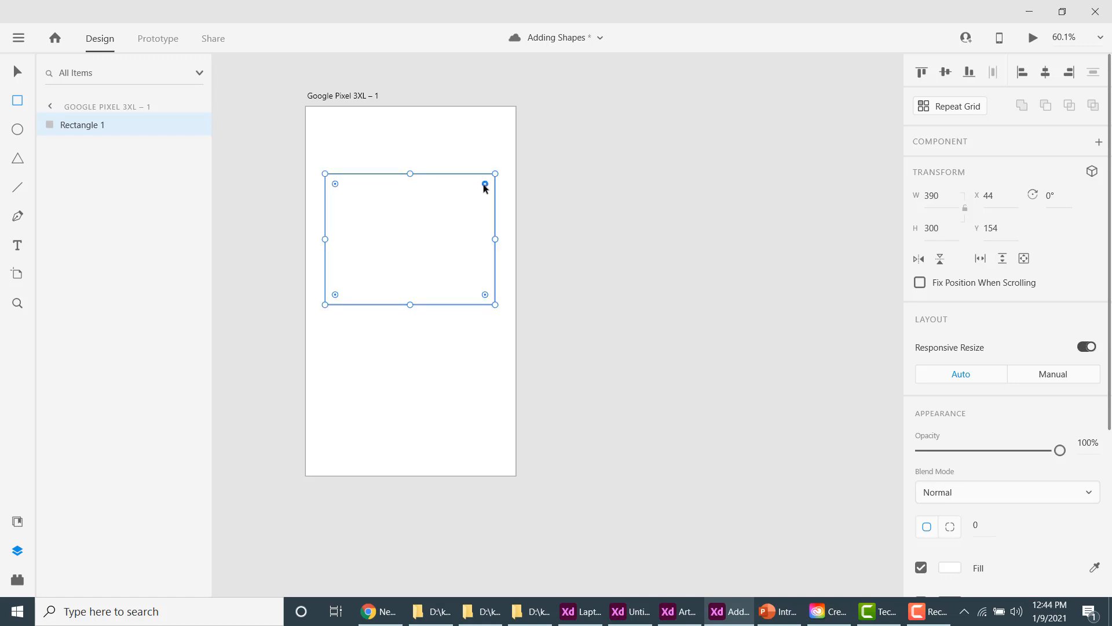
- Round all four corners of the rectangle to a radius of about 26
mouse_move(485, 184)
left_mouse_down()
mouse_move(464, 223)
mouse_move(402, 256)
mouse_move(492, 175)
left_mouse_up()
left_click_drag(470, 215, 420, 287)
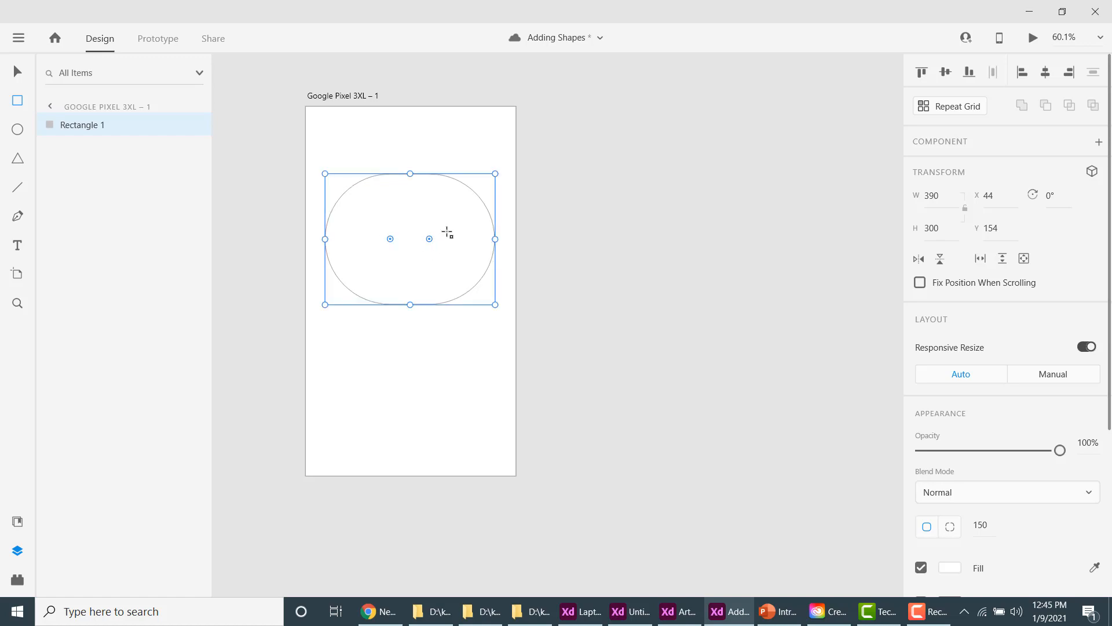
left_click_drag(429, 240, 483, 184)
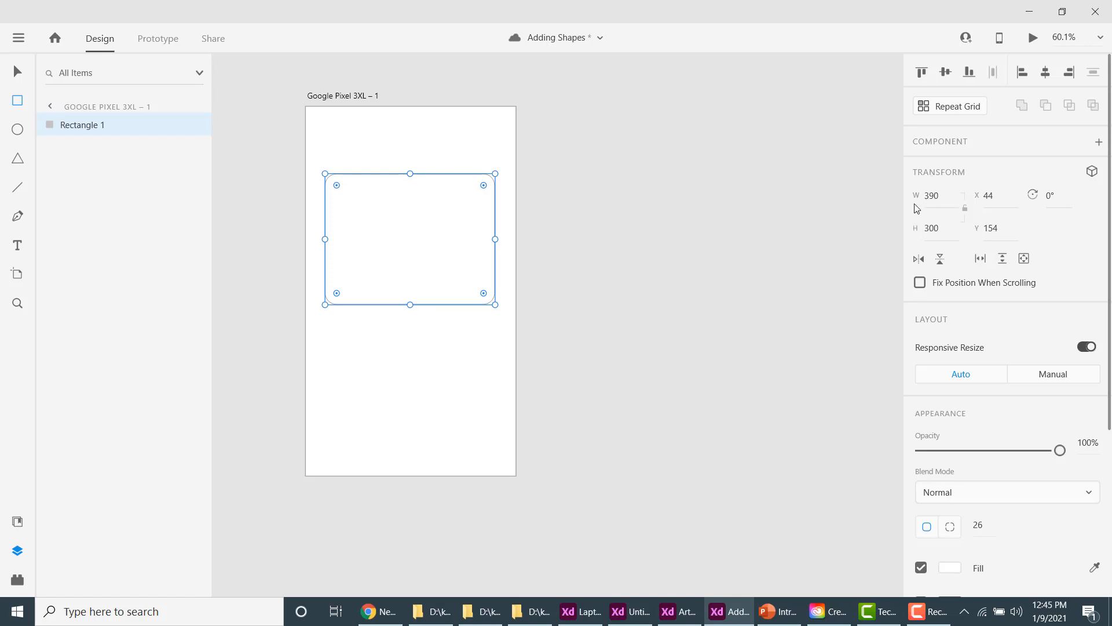
- Set the rectangle's X and Y position to 0
left_click(992, 198)
type("0")
key("Return")
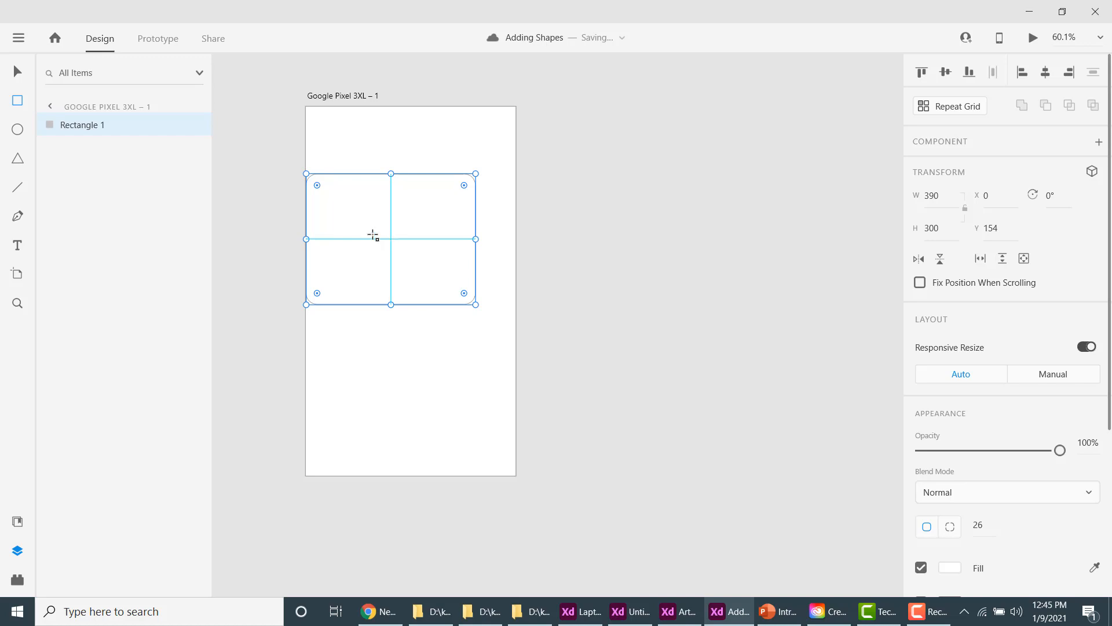
key("v")
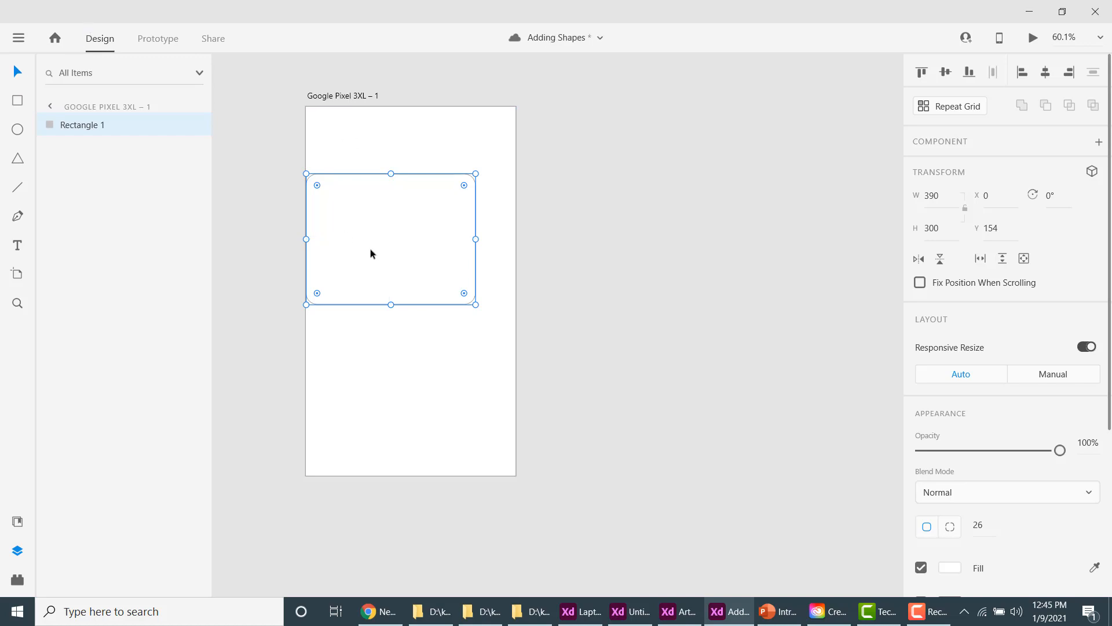
left_click(990, 229)
type("0")
key("Return")
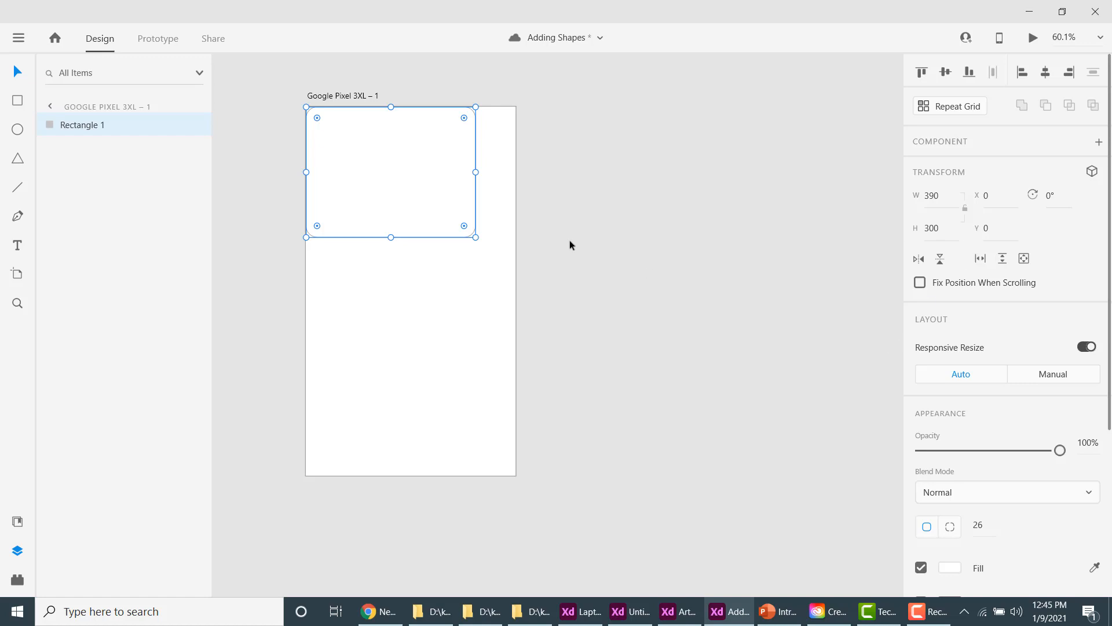
- Move the rectangle to the horizontal centre of the artboard, at about X 46, Y 198
left_click_drag(392, 181, 415, 270)
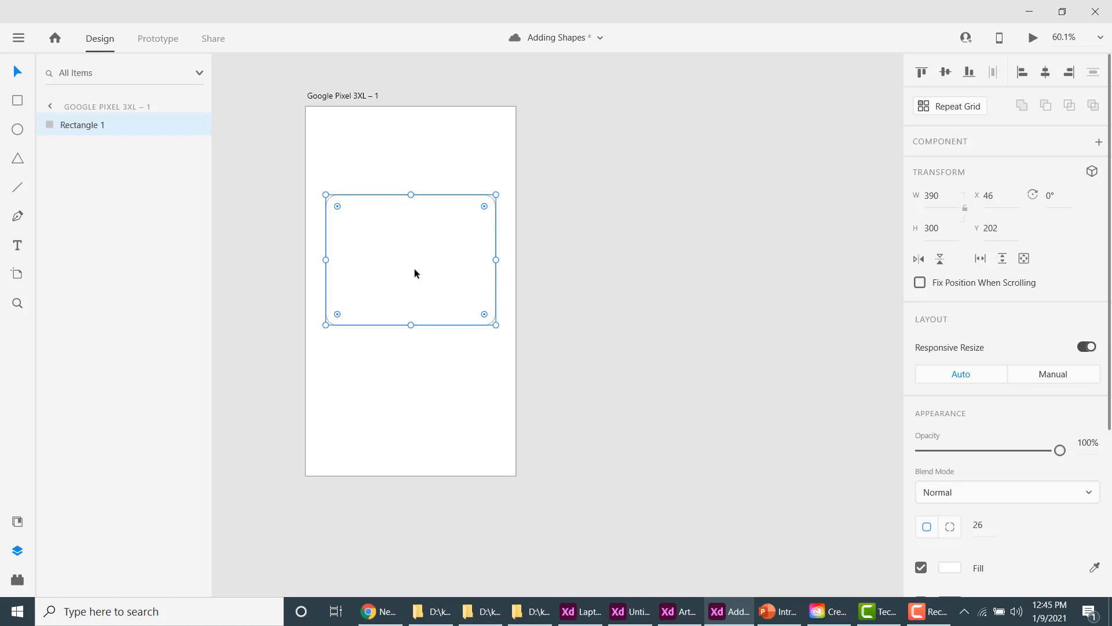
key("Right")
key("Right")
key("Right")
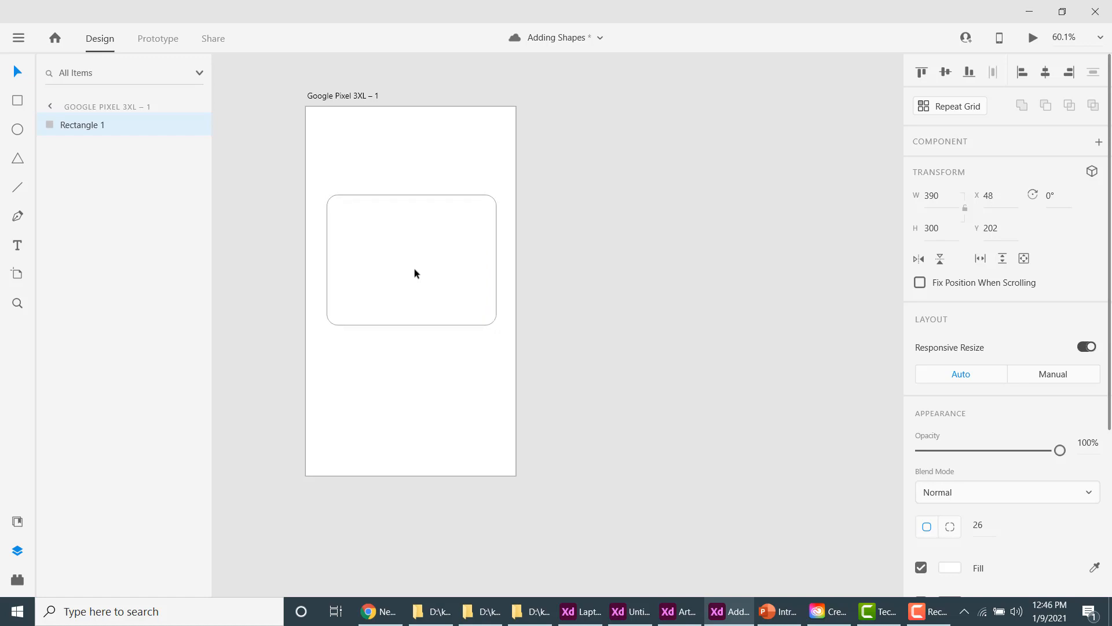
key("Right")
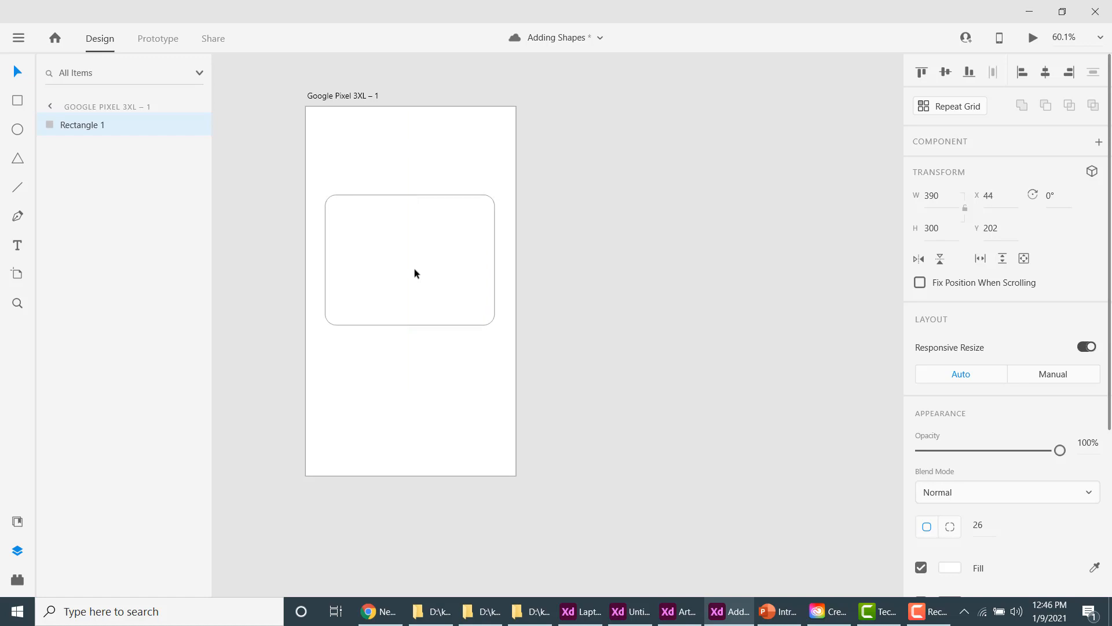
mouse_move(415, 269)
left_mouse_down()
mouse_move(437, 270)
mouse_move(413, 267)
left_mouse_up()
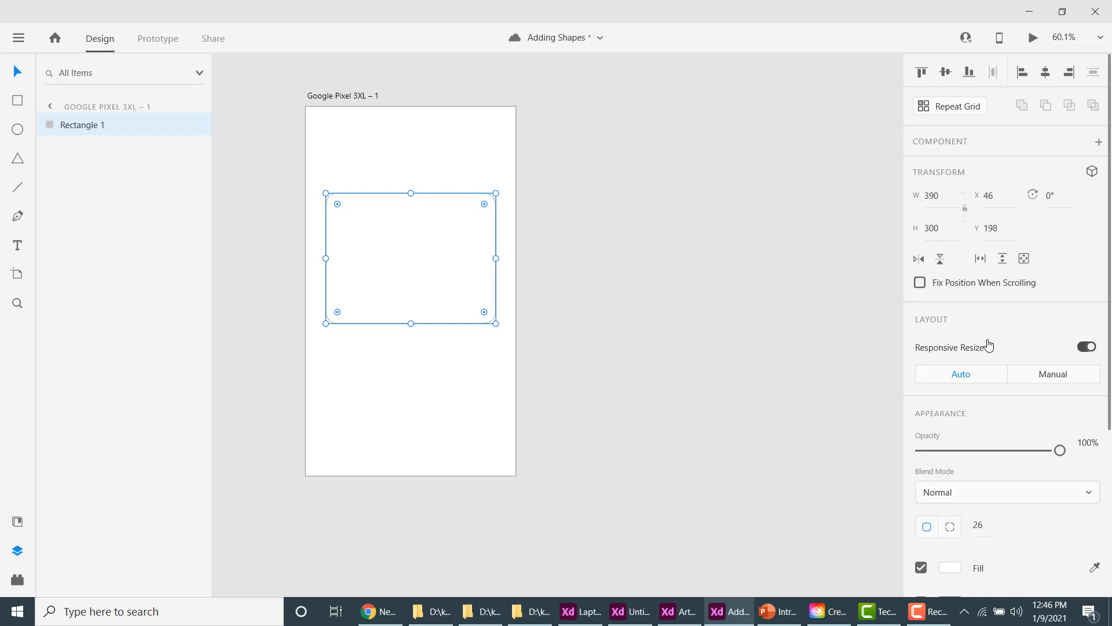
- Switch the rectangle to a separate radius for each corner and set the top-right corner to 50
left_click_drag(1108, 157, 1110, 331)
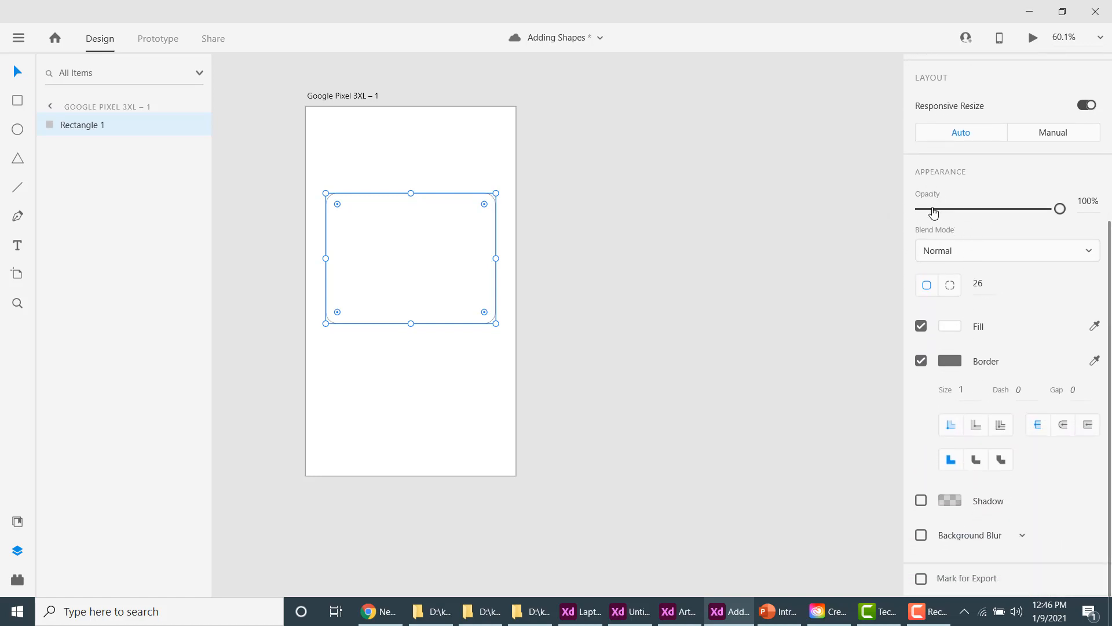
mouse_move(1059, 210)
left_mouse_down()
mouse_move(896, 226)
mouse_move(1061, 214)
left_mouse_up()
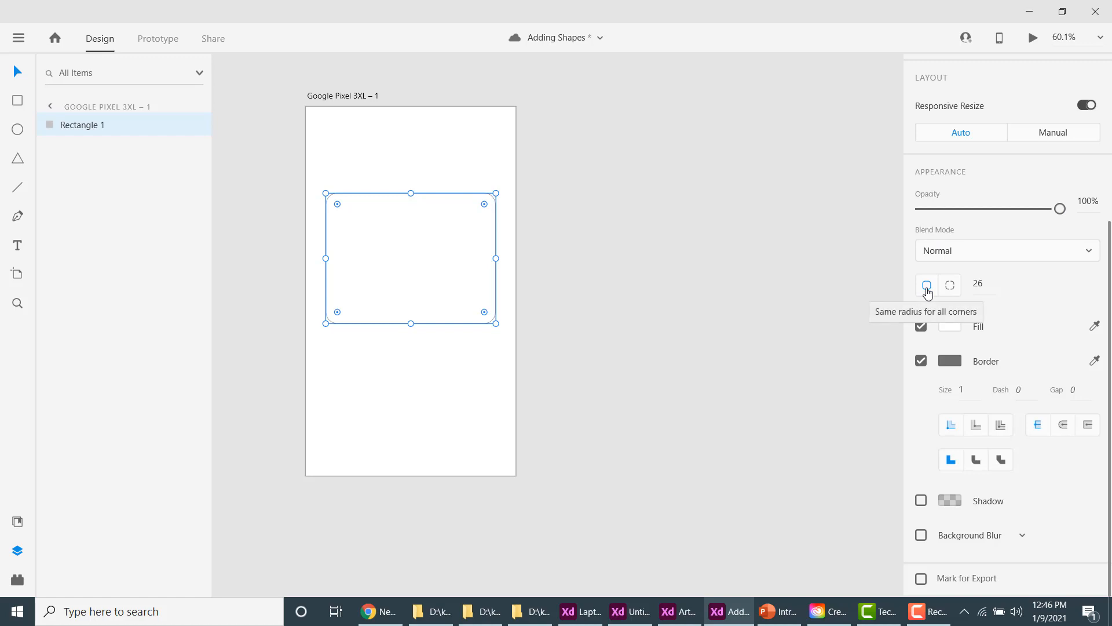
left_click(950, 285)
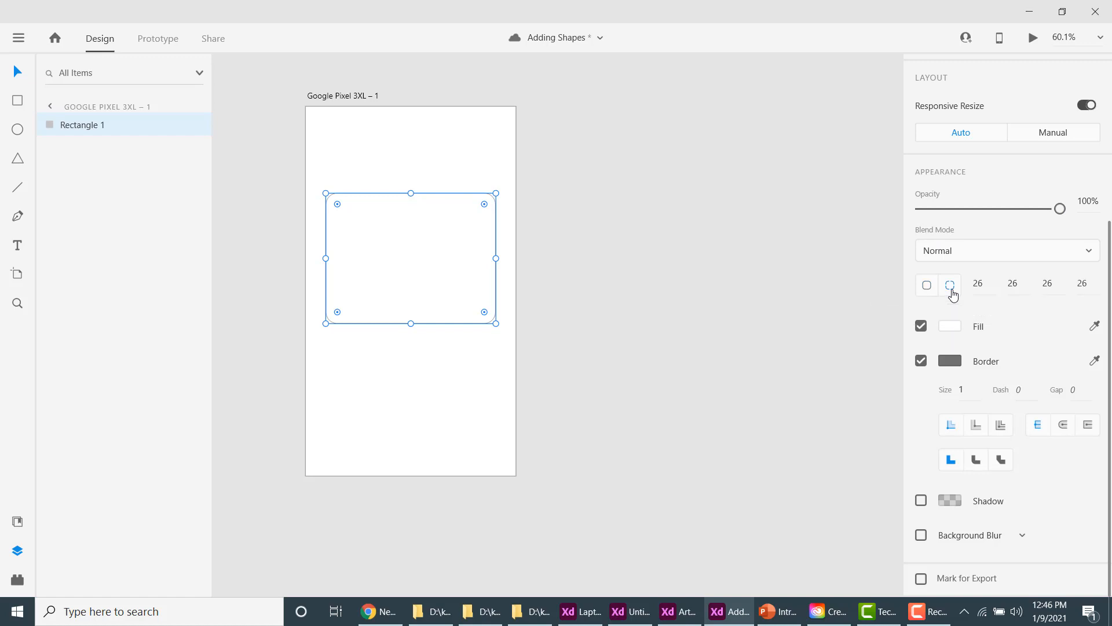
left_click(1019, 282)
type("50")
key("Return")
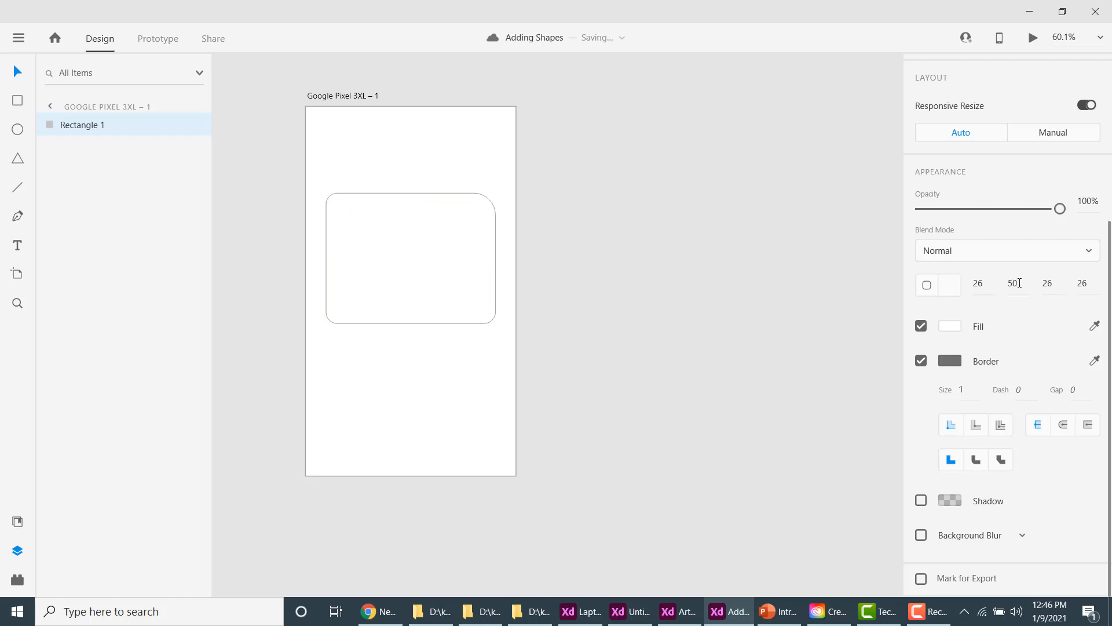
left_click(440, 401)
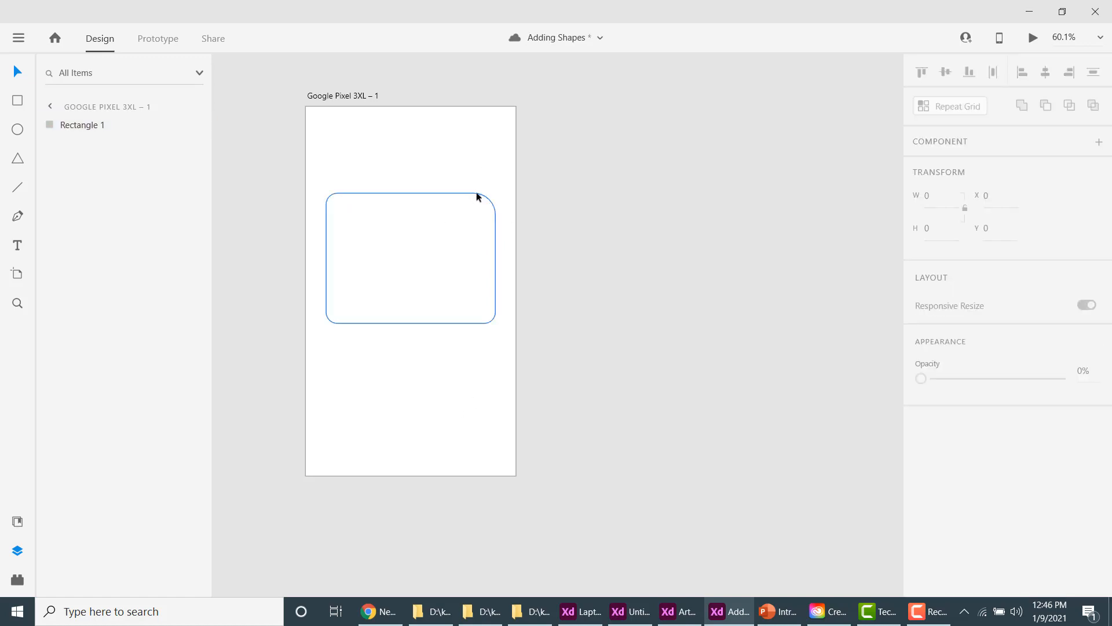
- Set the rectangle's fill to hex #000000 and save that colour as a swatch
left_click(424, 273)
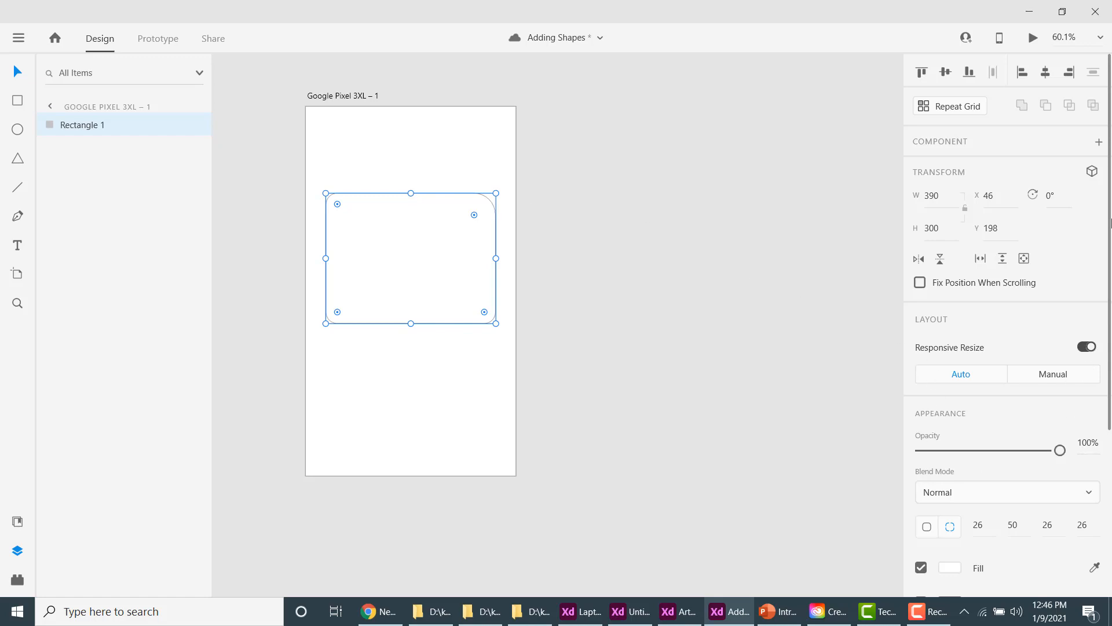
scroll(1109, 217, "down", 3)
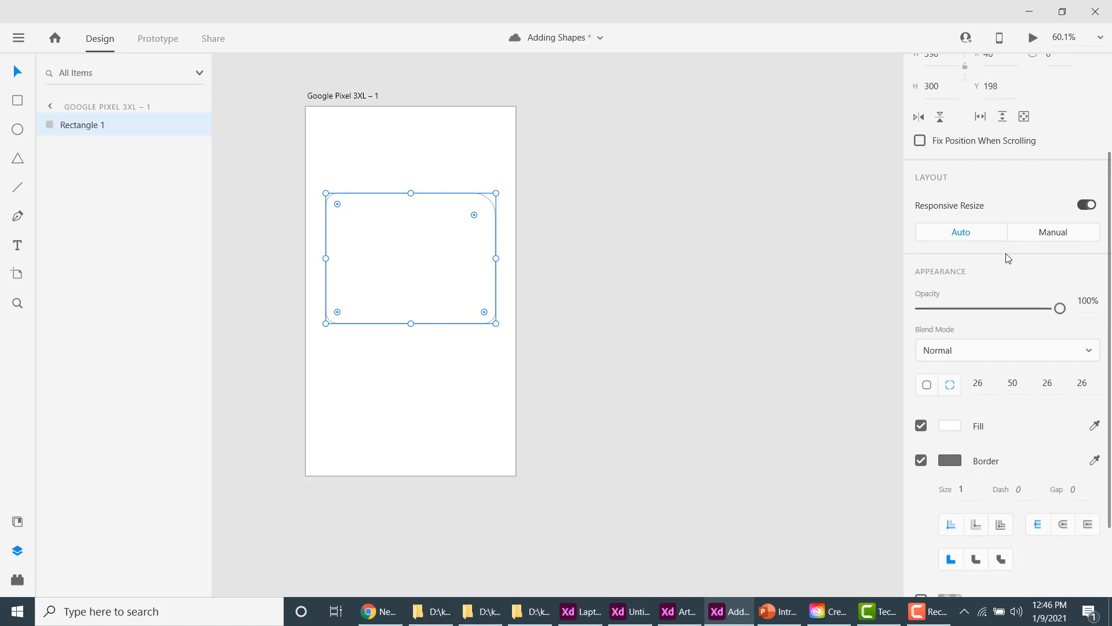
left_click(948, 429)
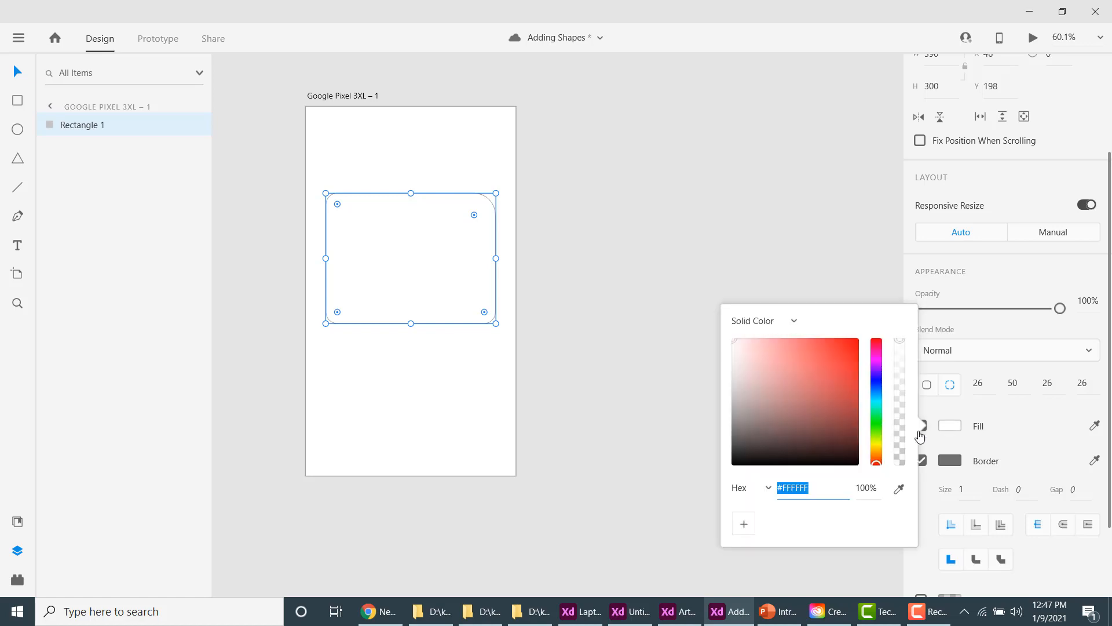
left_click(809, 487)
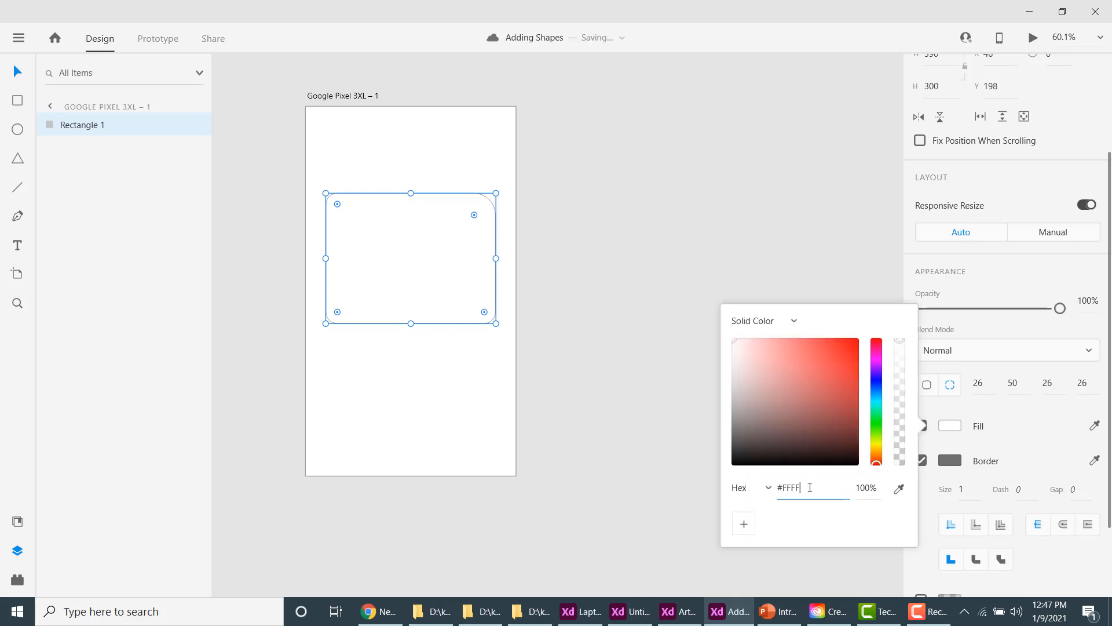
type("000000")
key("Return")
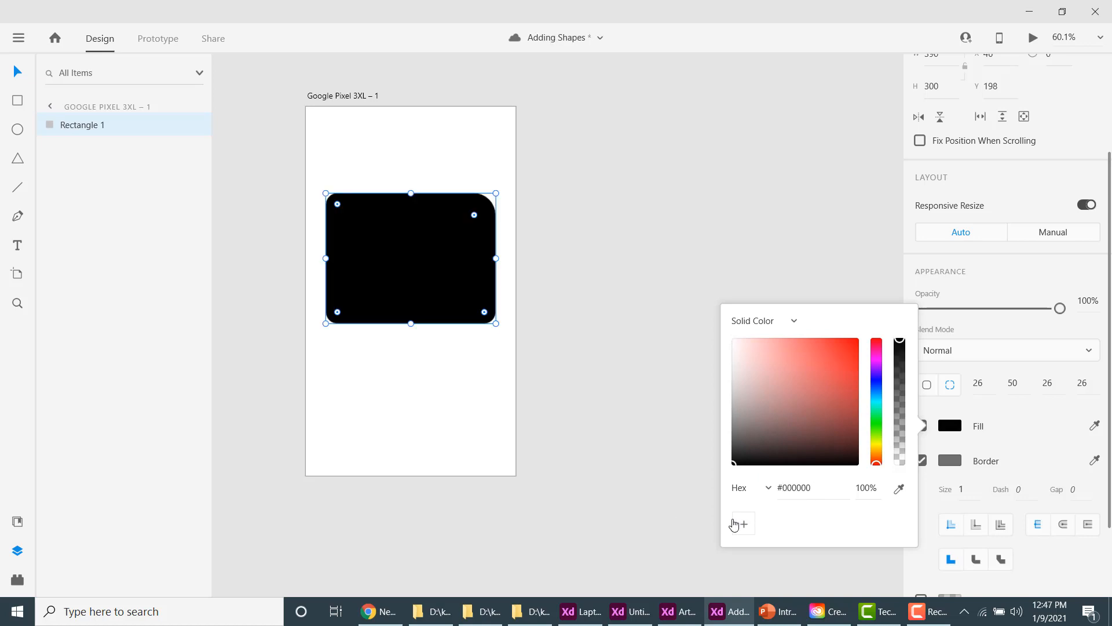
left_click(743, 525)
- Sample the light pink #F3D3D3 with the eyedropper as the rectangle's fill
left_click(898, 488)
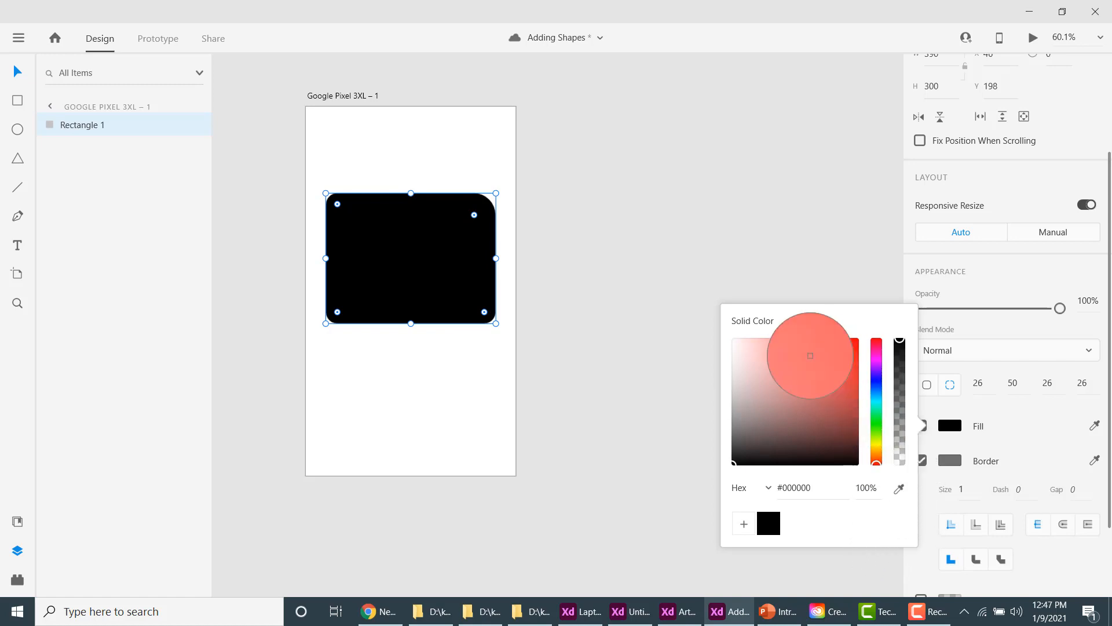
left_click(750, 366)
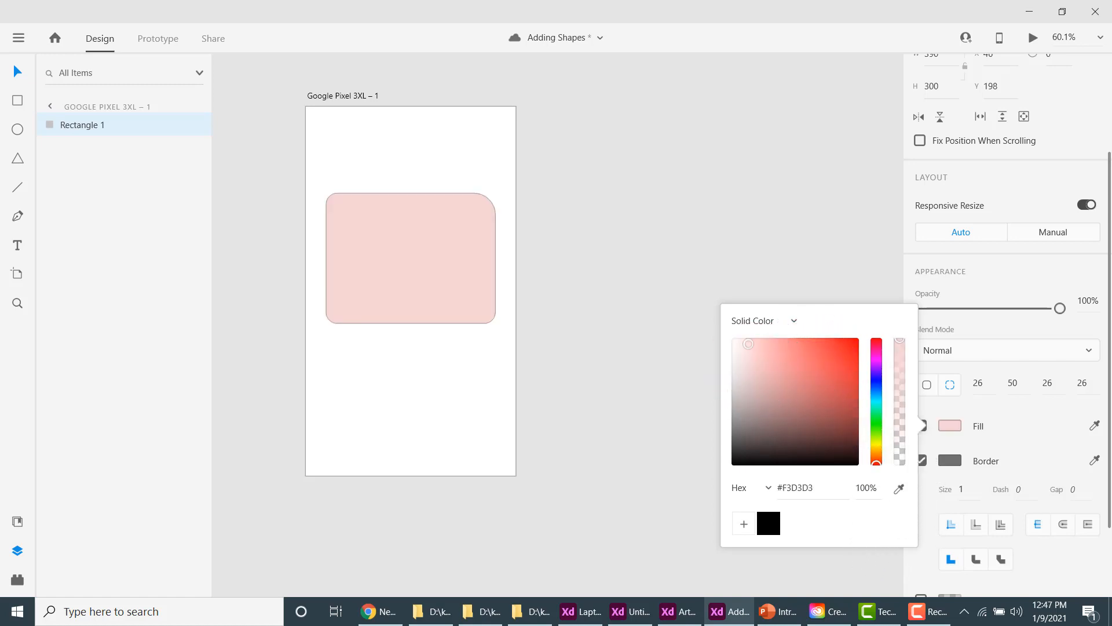
- Save the pink fill as a swatch and draw a second rectangle, about 300 by 145, below the first one
left_click(736, 532)
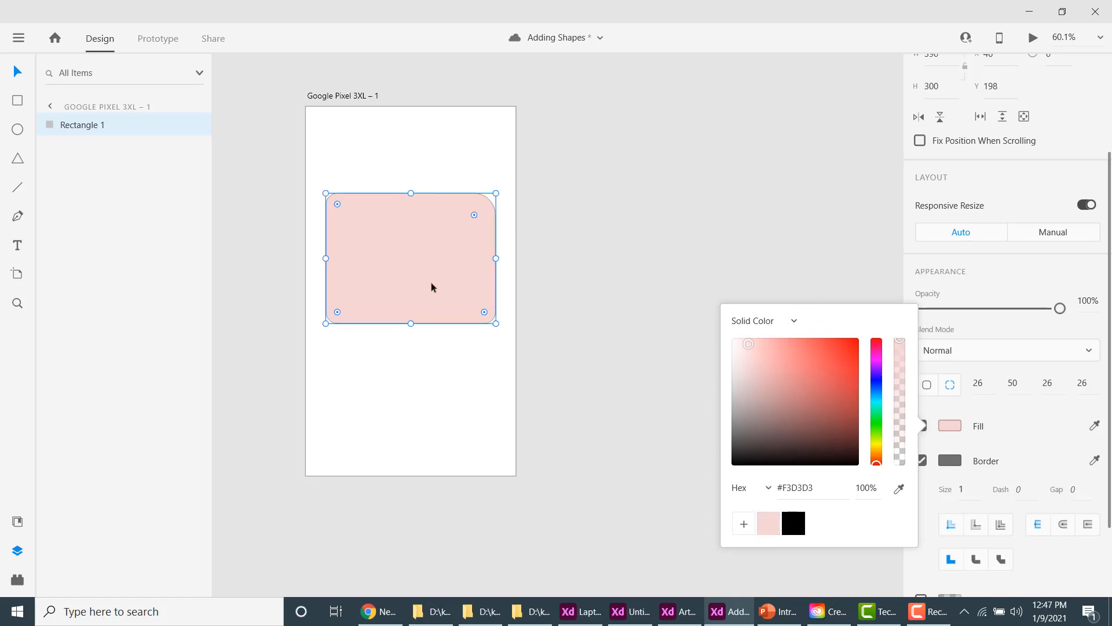
left_click(17, 100)
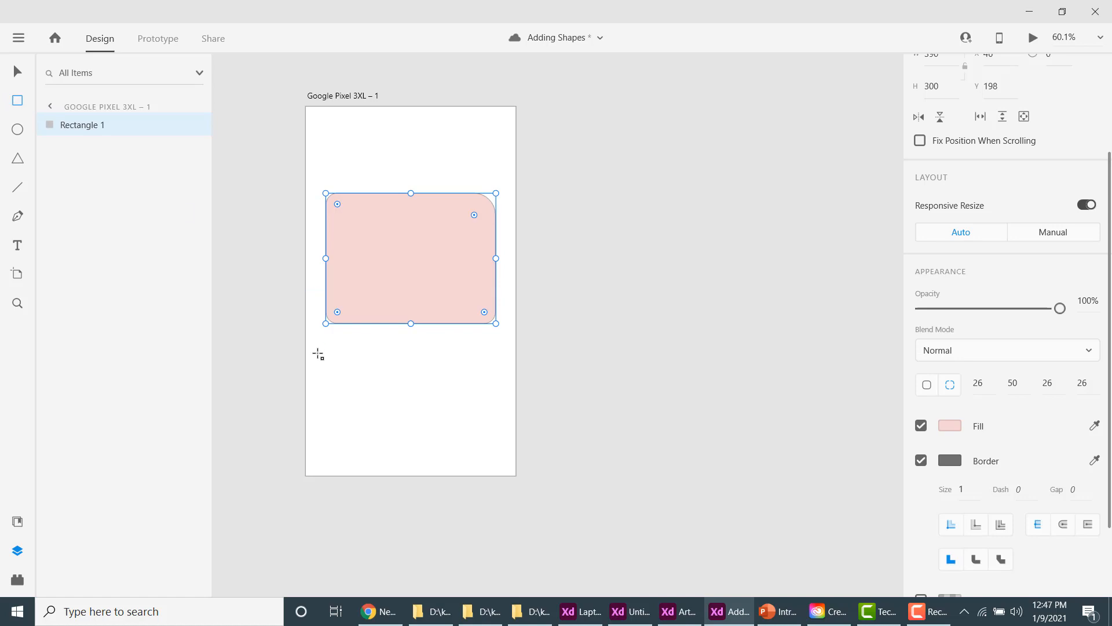
left_click_drag(343, 367, 472, 430)
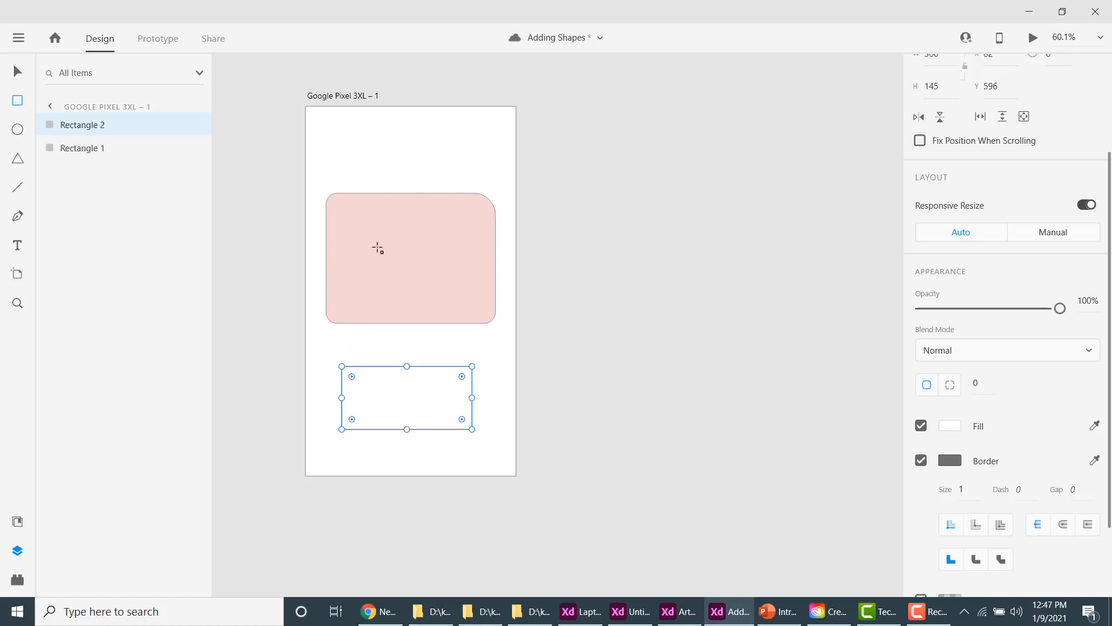
- Select the pink rectangle and rename its layer "shape 1"
left_click(18, 72)
left_click(366, 258)
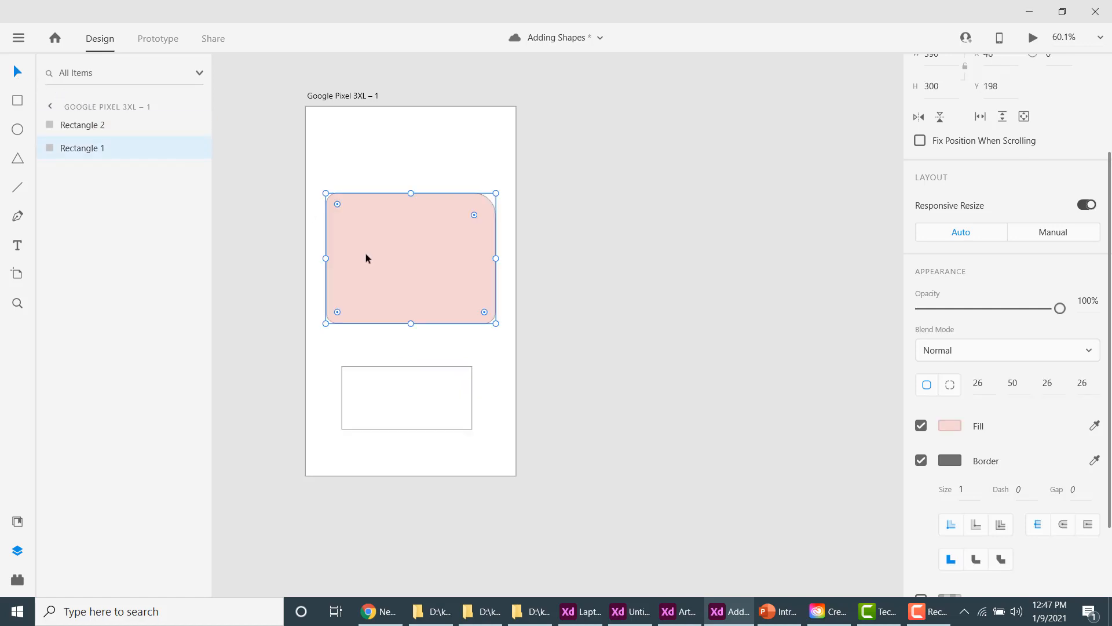
double_click(85, 149)
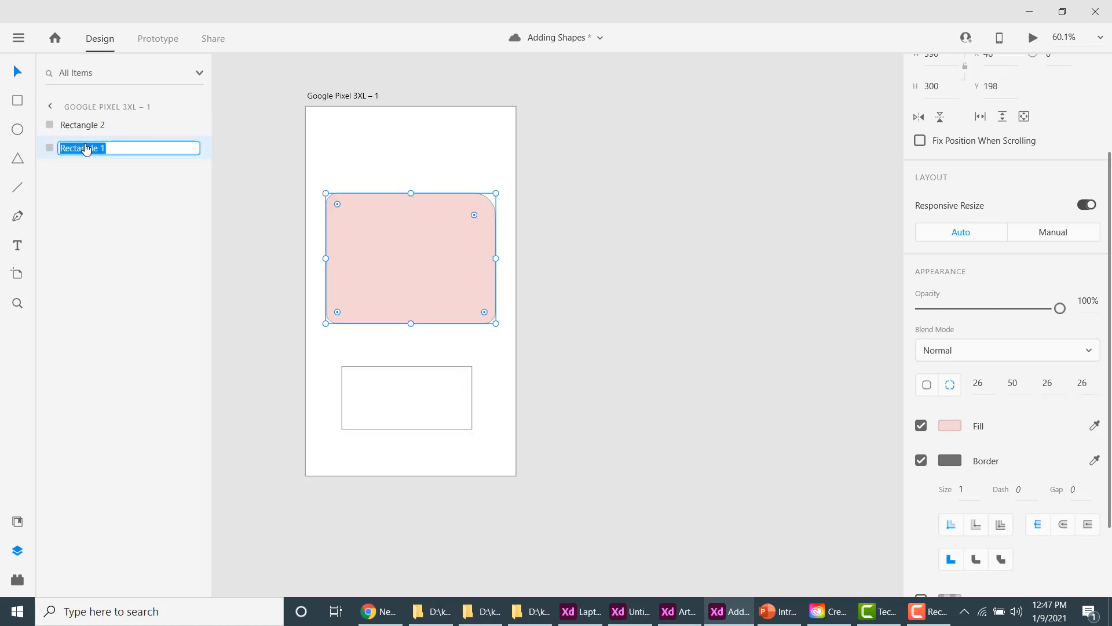
type("shape 1")
key("Return")
- Rename the second rectangle's layer "shape 2" and move shape 1 above it in the layer order
double_click(84, 127)
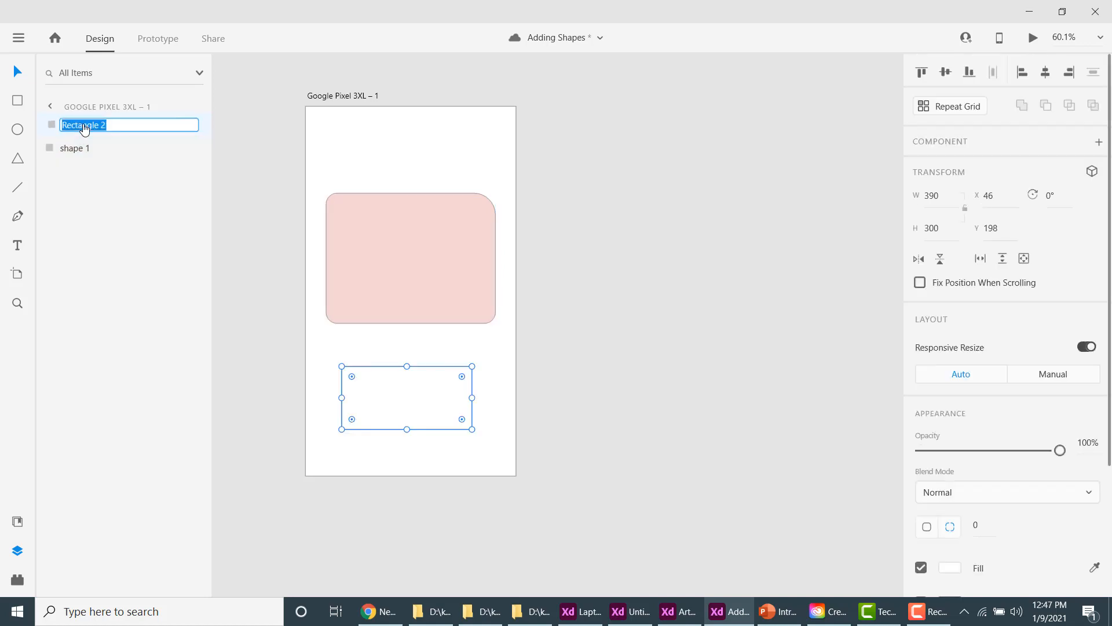
type("shape")
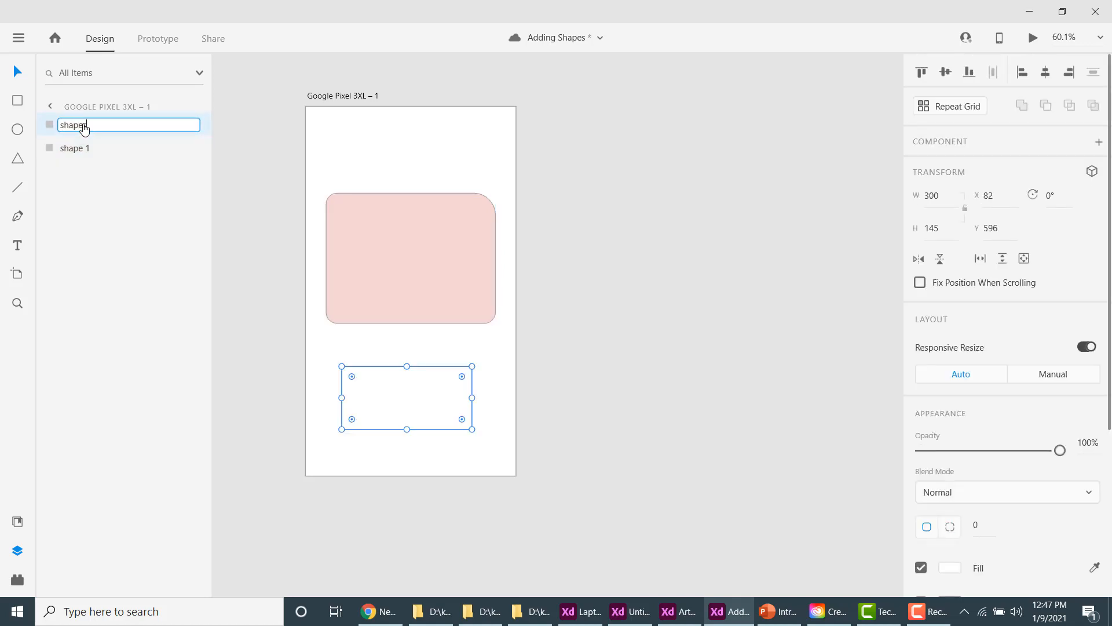
type(" 2")
key("Return")
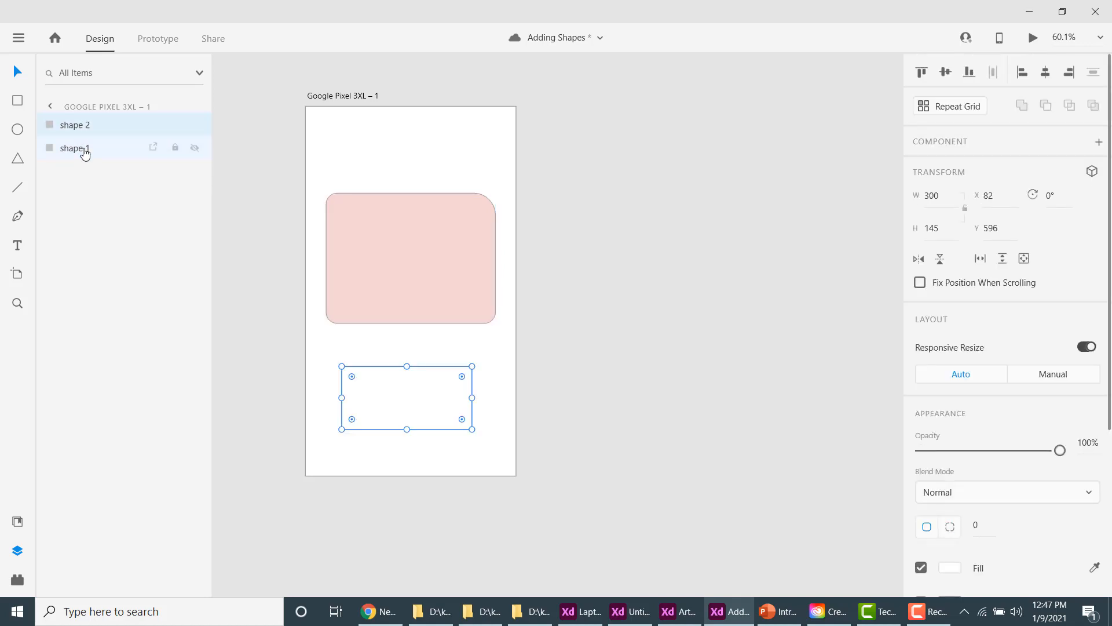
left_click_drag(83, 149, 82, 116)
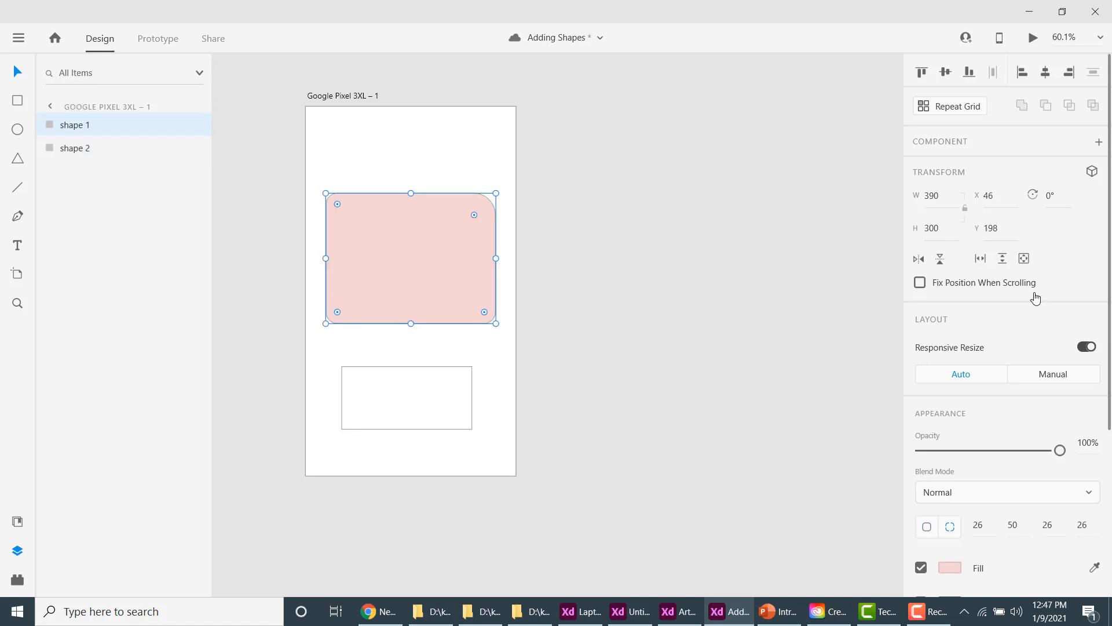
- Change shape 1's fill to a linear gradient and move the pink stop's handle down near the rectangle's lower edge, right of centre
left_click_drag(1109, 219, 1109, 402)
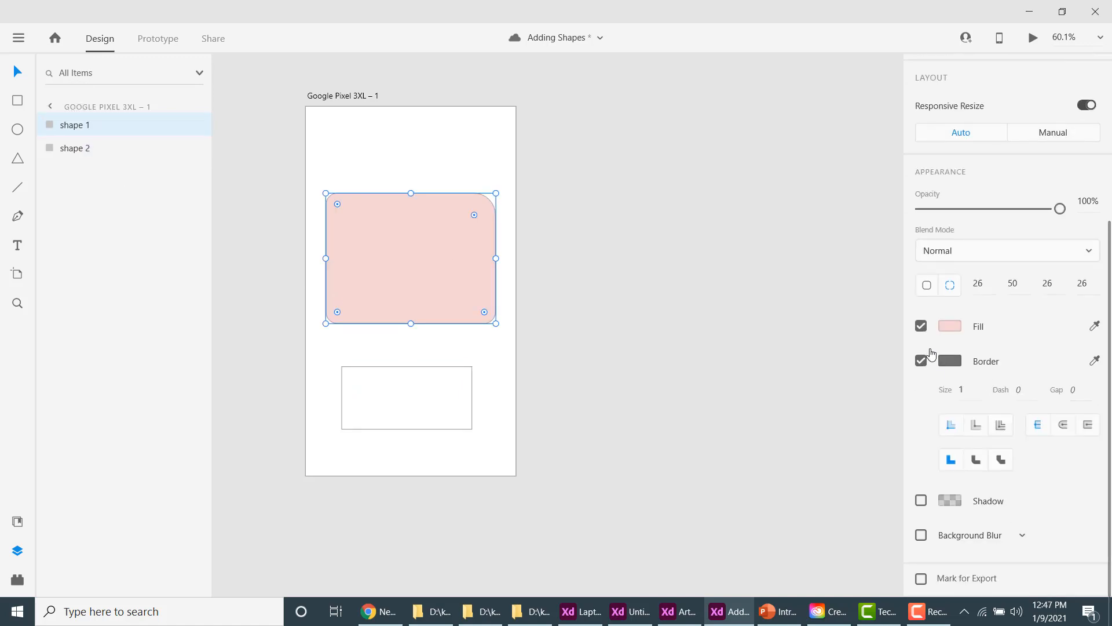
left_click(948, 327)
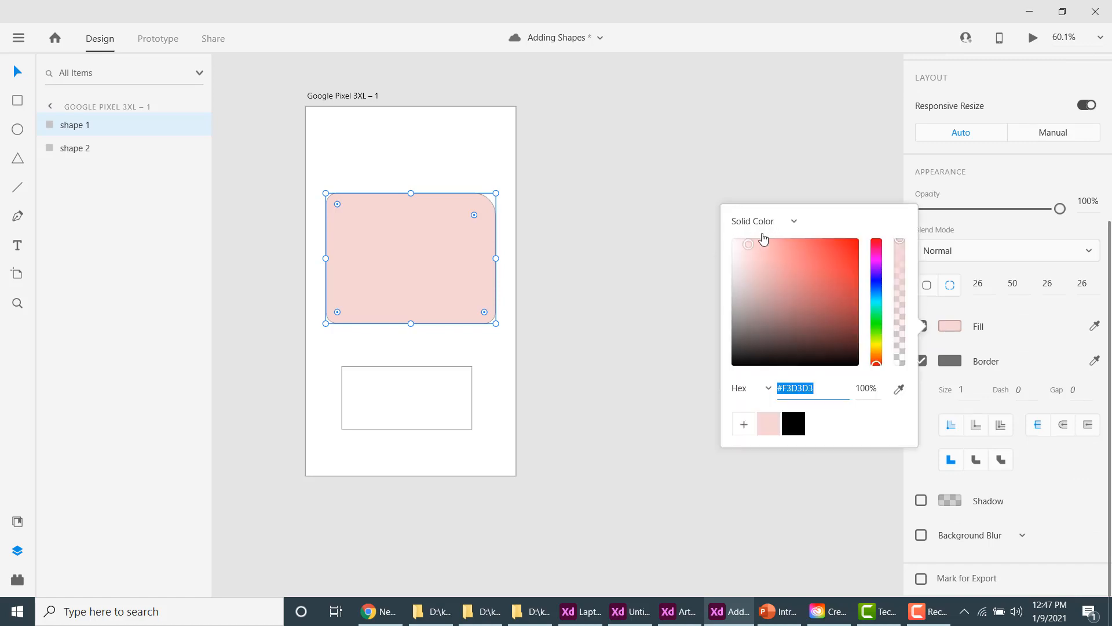
left_click(793, 222)
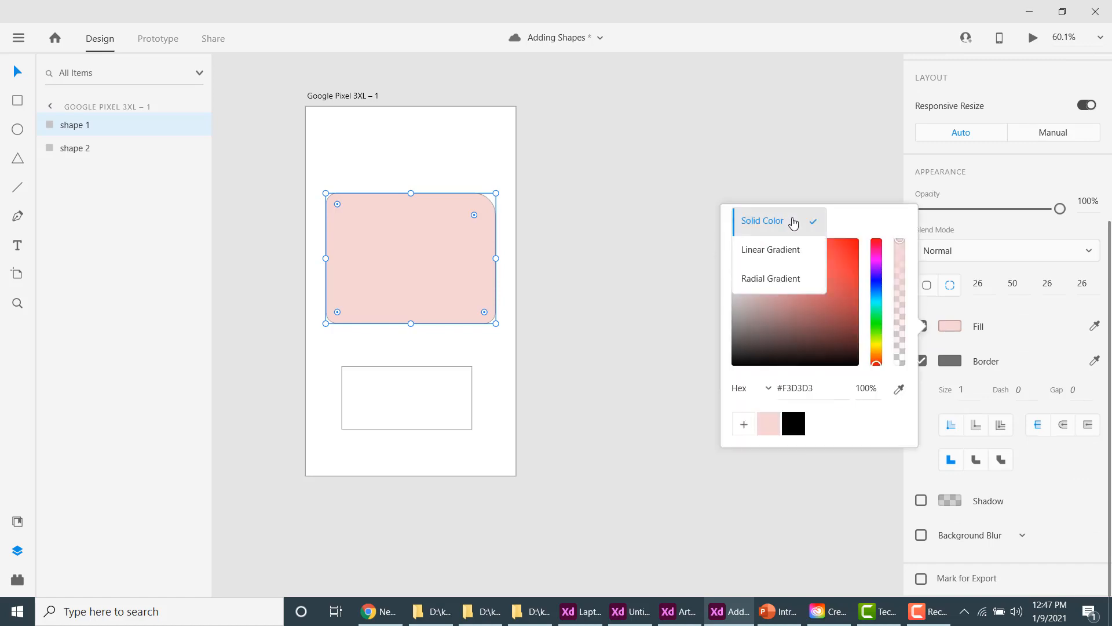
left_click(756, 256)
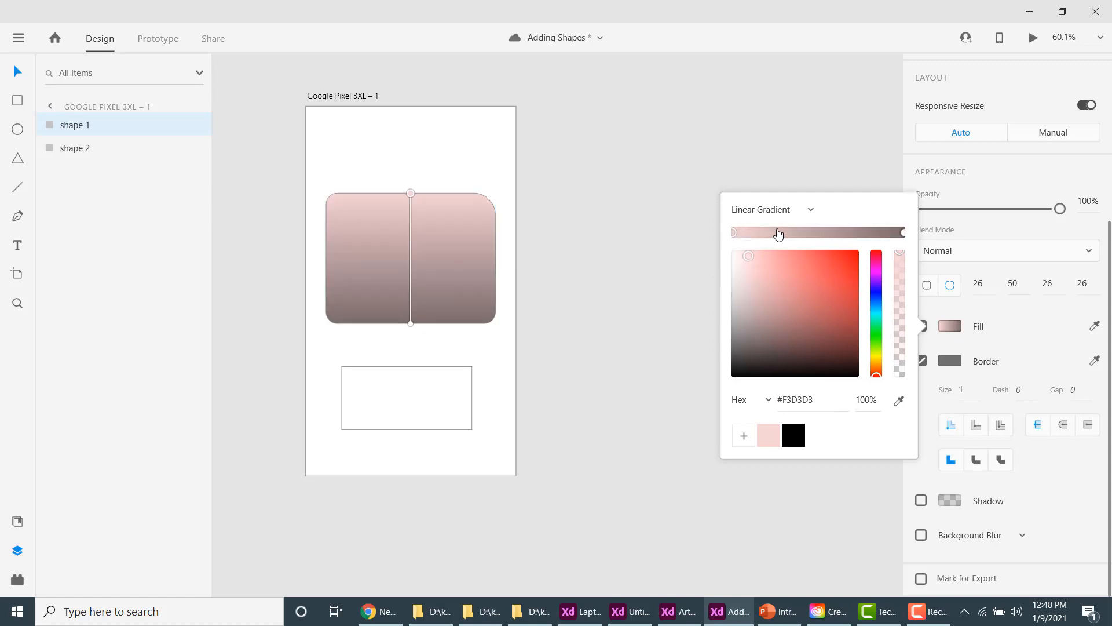
left_click(898, 233)
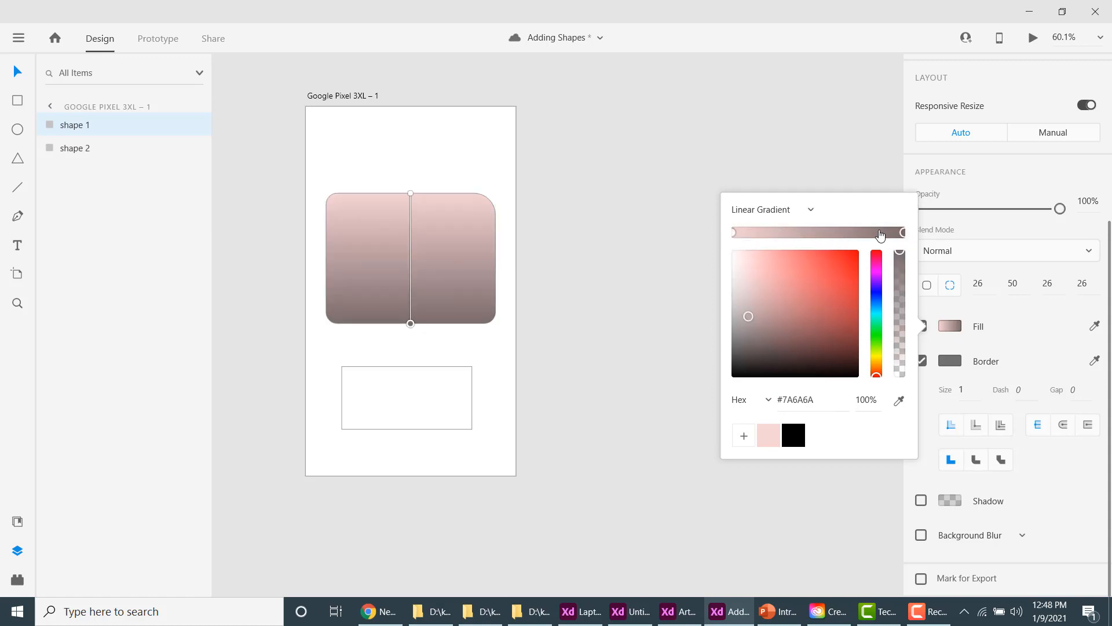
left_click(734, 233)
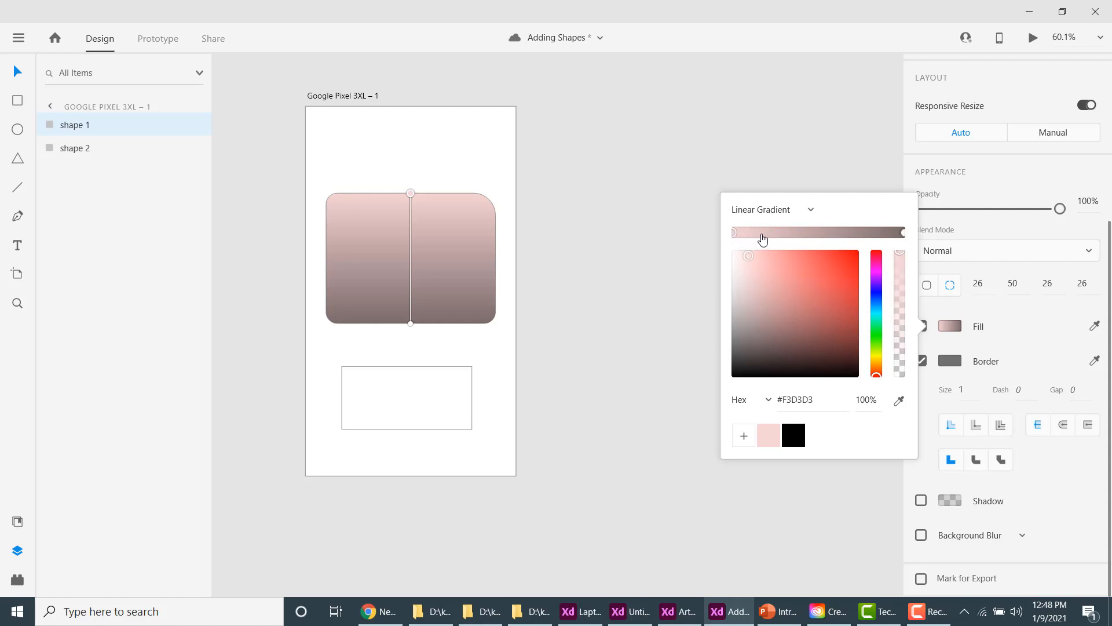
left_click_drag(409, 193, 444, 299)
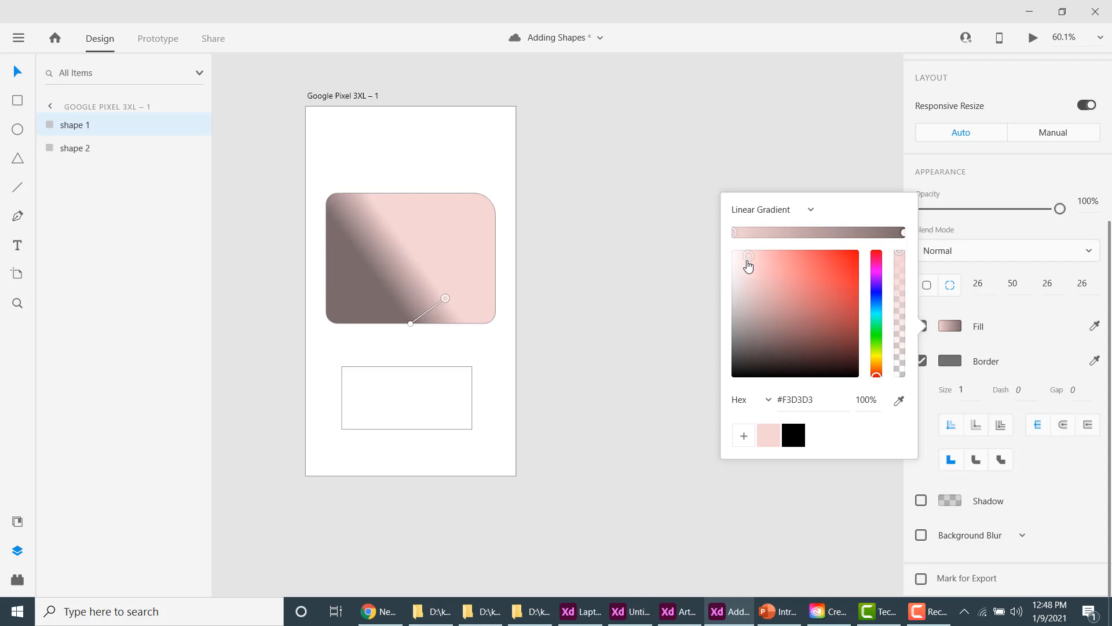
- Set the gradient's first colour stop to green #1AA64D at 40% opacity
left_click_drag(747, 265, 841, 296)
left_click(876, 376)
left_click_drag(878, 352, 877, 327)
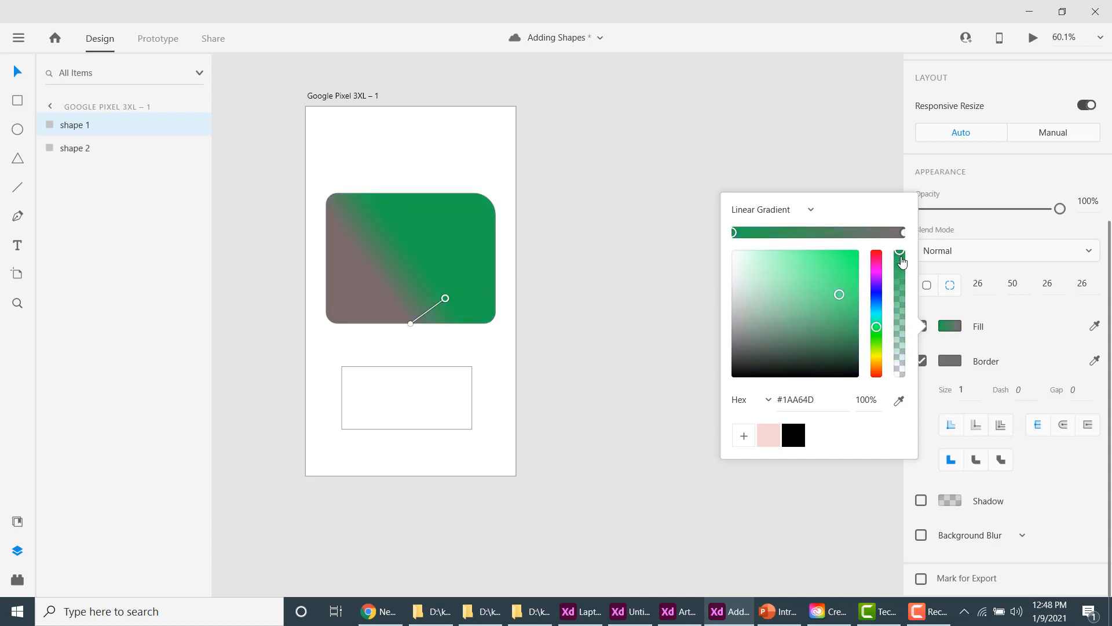
left_click_drag(900, 255, 901, 330)
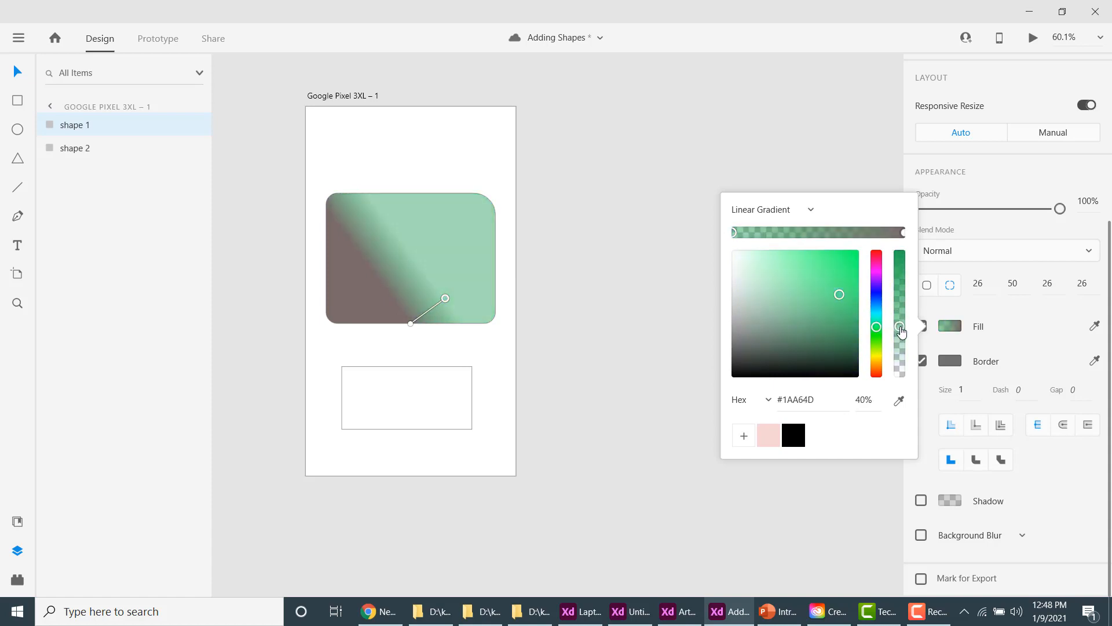
- Move the grey end stop's handle level with the green one so the gradient runs horizontally
left_click(902, 234)
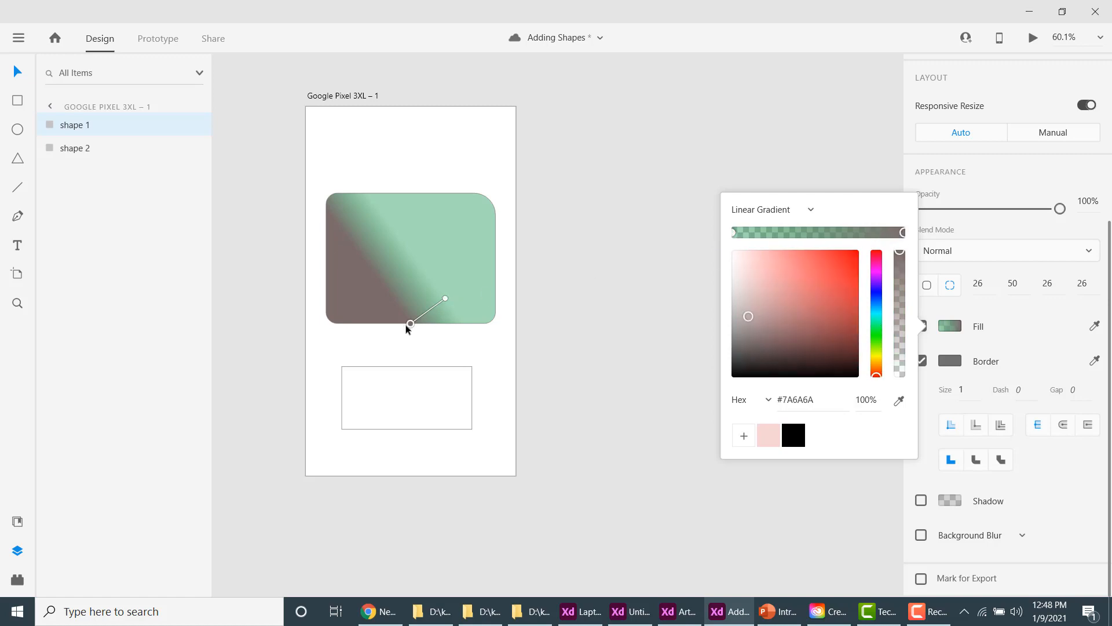
left_click_drag(409, 322, 379, 299)
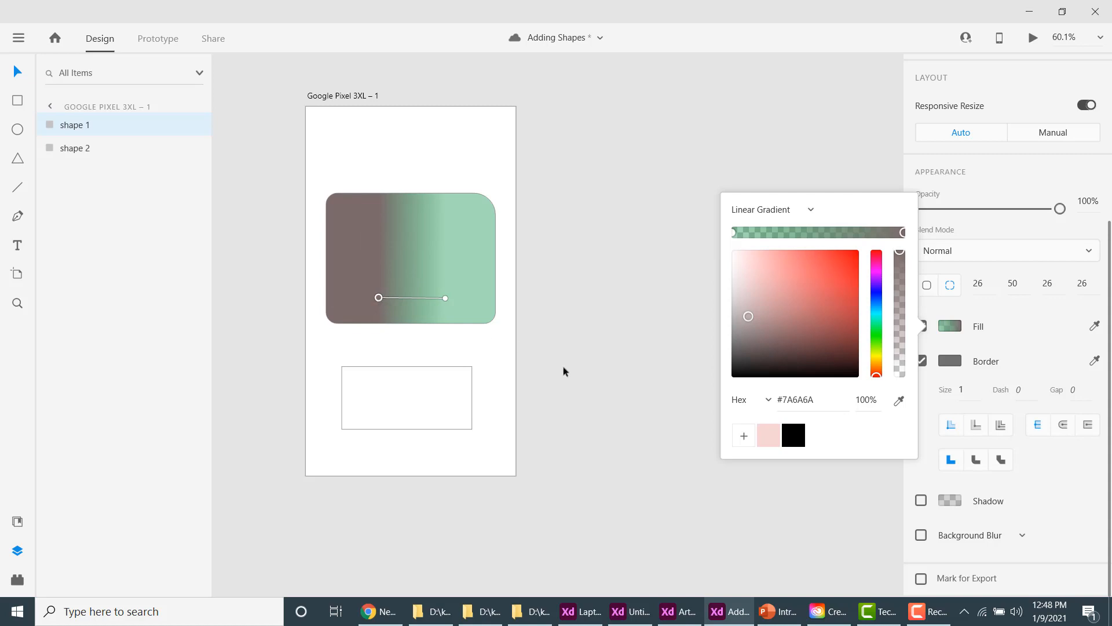
- Switch the gradient stop's colour format to RGB and back to Hex
left_click(760, 402)
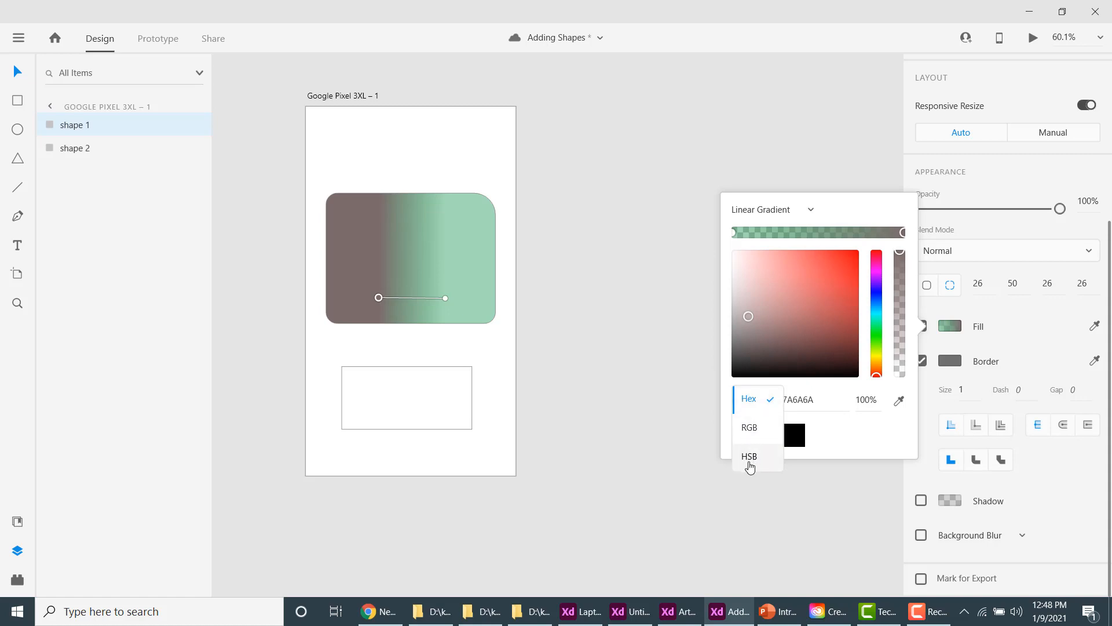
left_click(744, 427)
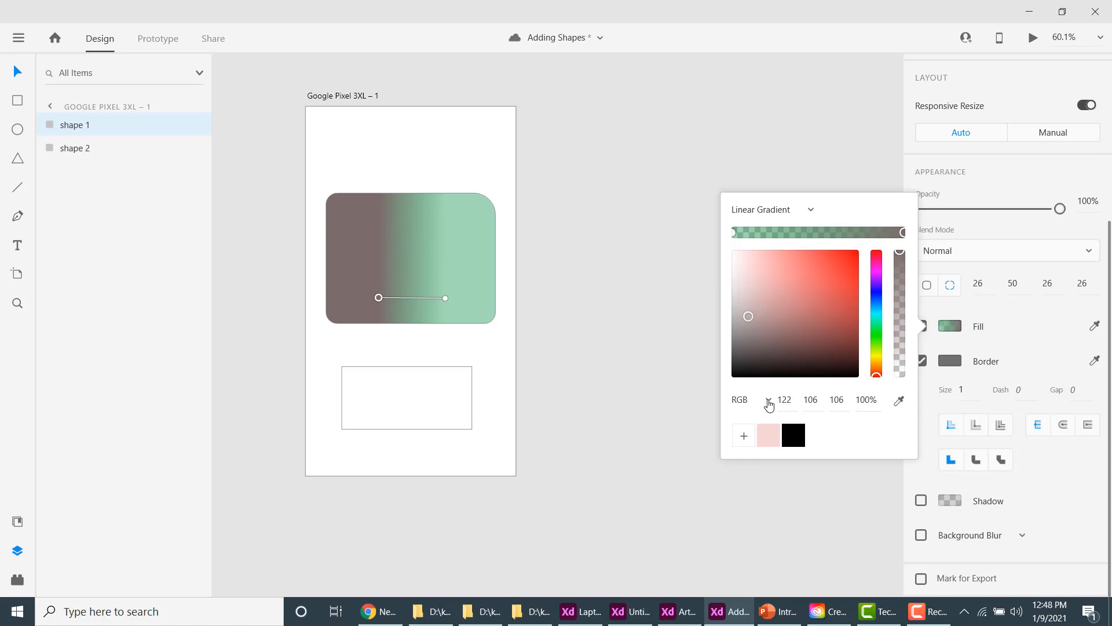
left_click(767, 406)
left_click(747, 372)
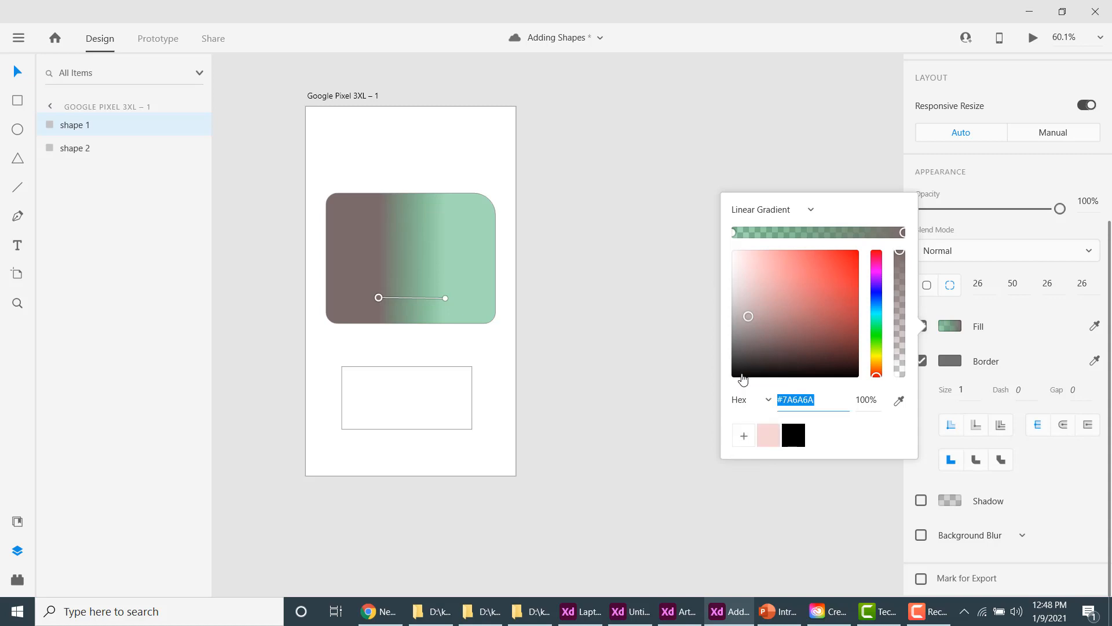
- Change shape 1's fill to a radial gradient and stretch its outer handle diagonally past the artboard's right edge
left_click(811, 210)
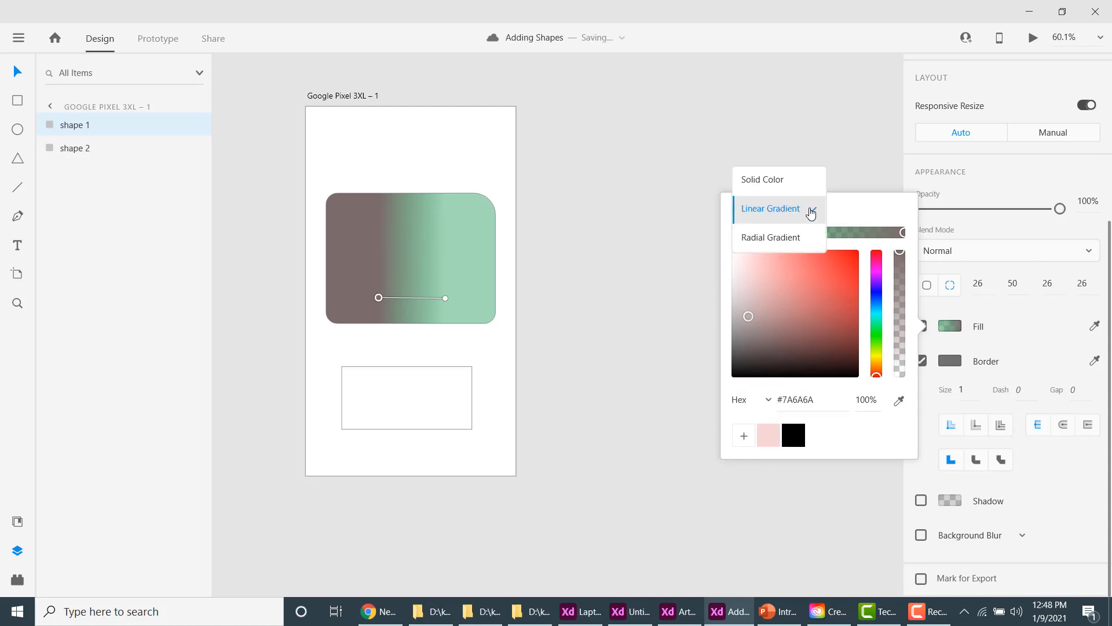
left_click(793, 238)
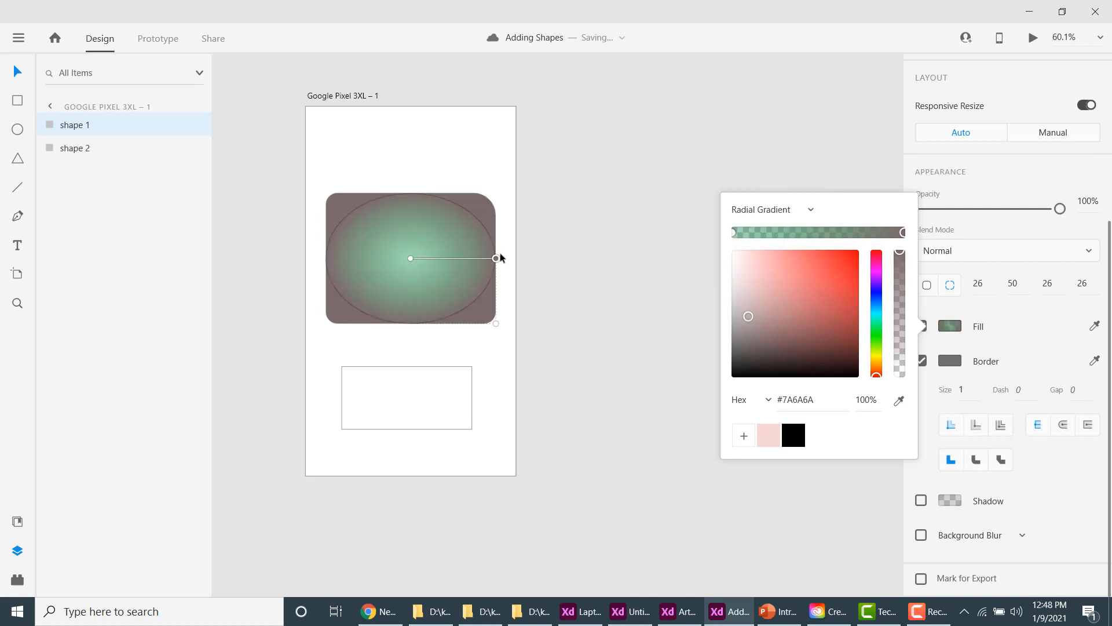
left_click_drag(495, 258, 560, 383)
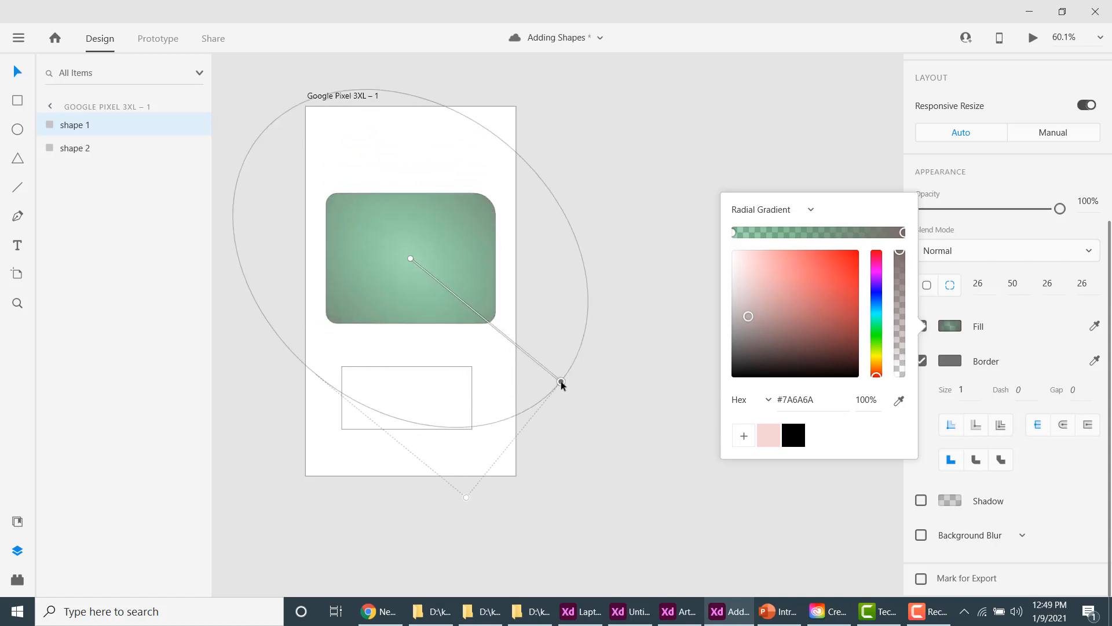
left_click(509, 251)
- Examine the available fill types for shape 1 and close the fill settings without changing the gradient
left_click(414, 251)
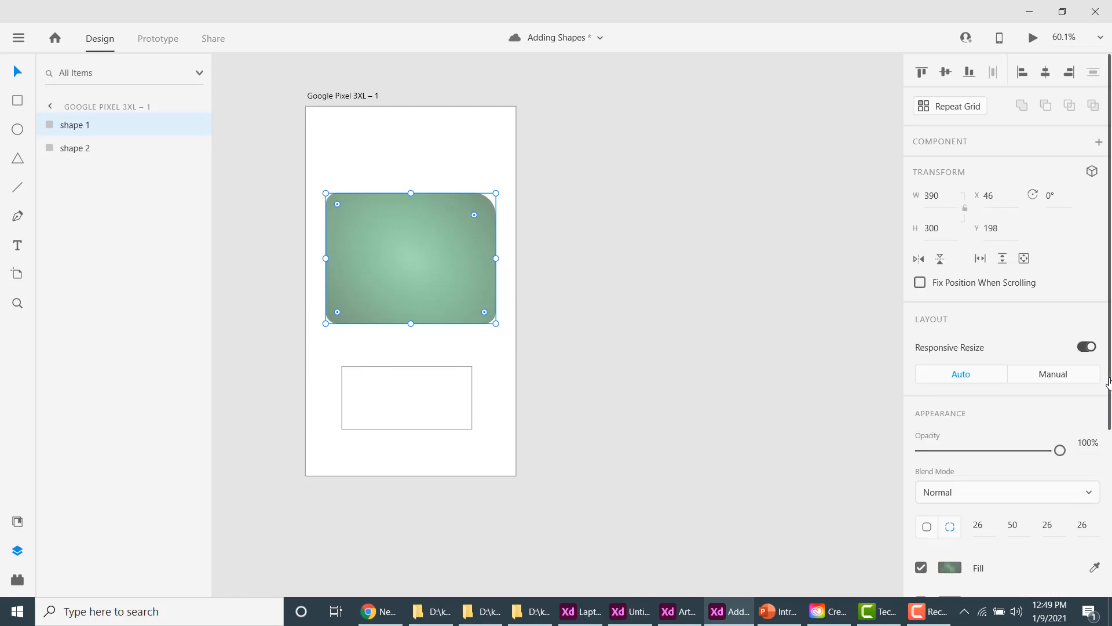
scroll(1108, 382, "down", 3)
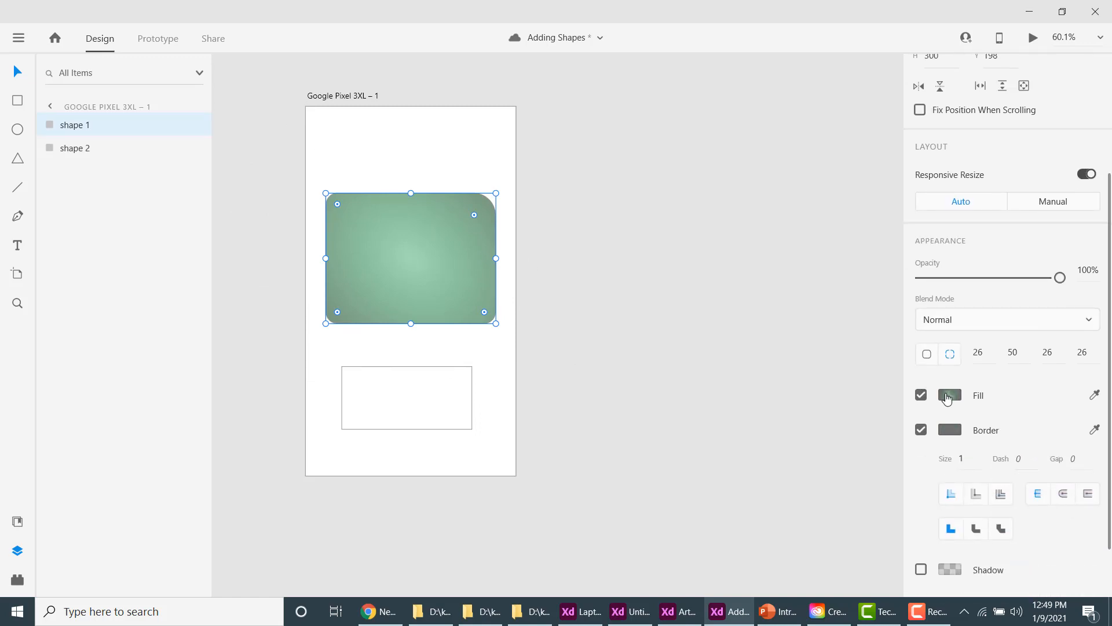
left_click(947, 396)
left_click(812, 278)
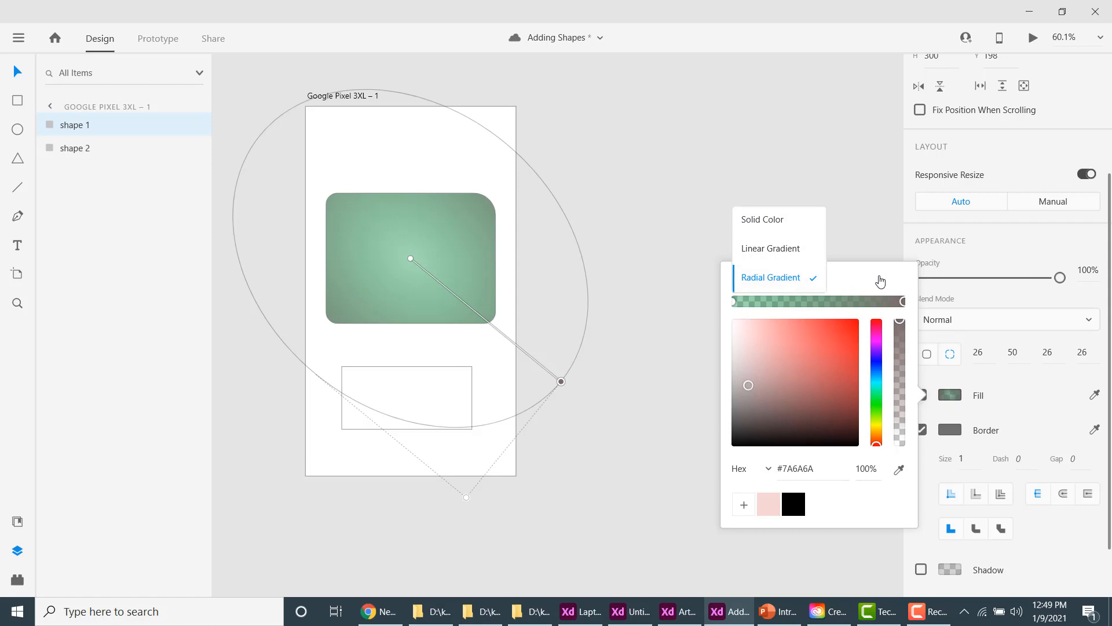
left_click(903, 279)
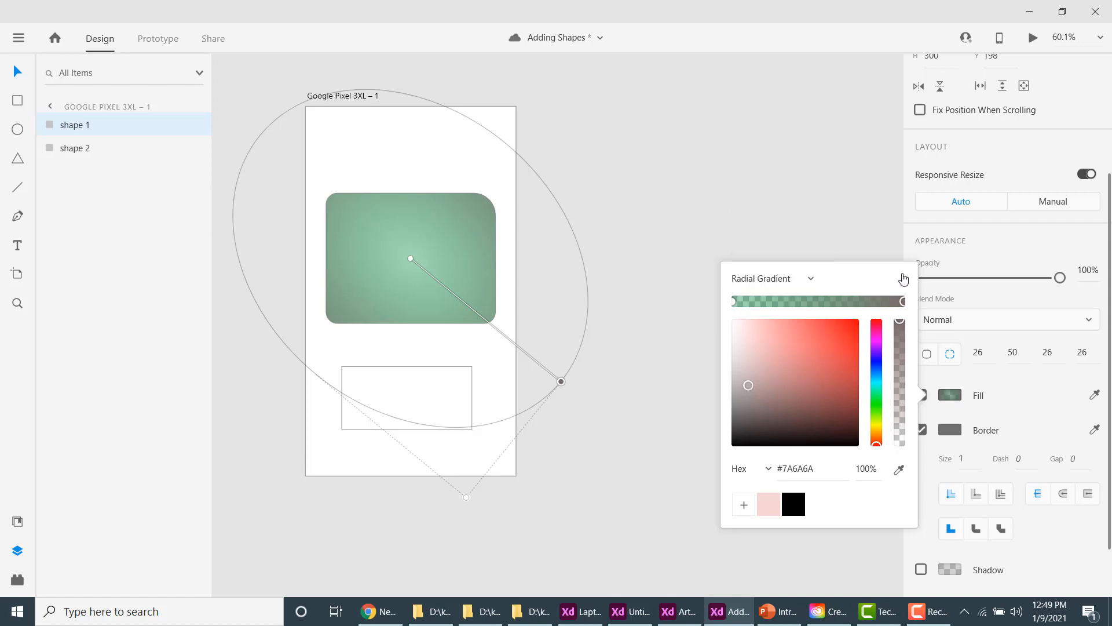
left_click(604, 198)
- Set shape 1's border colour to red #D34C4C
left_click(486, 228)
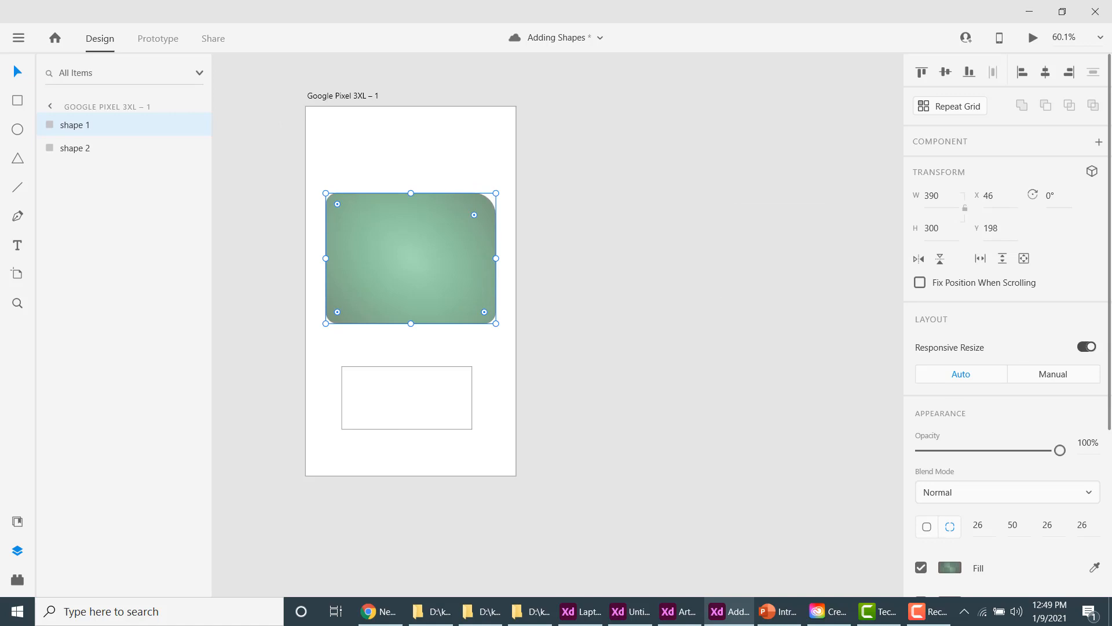
scroll(1110, 329, "down", 5)
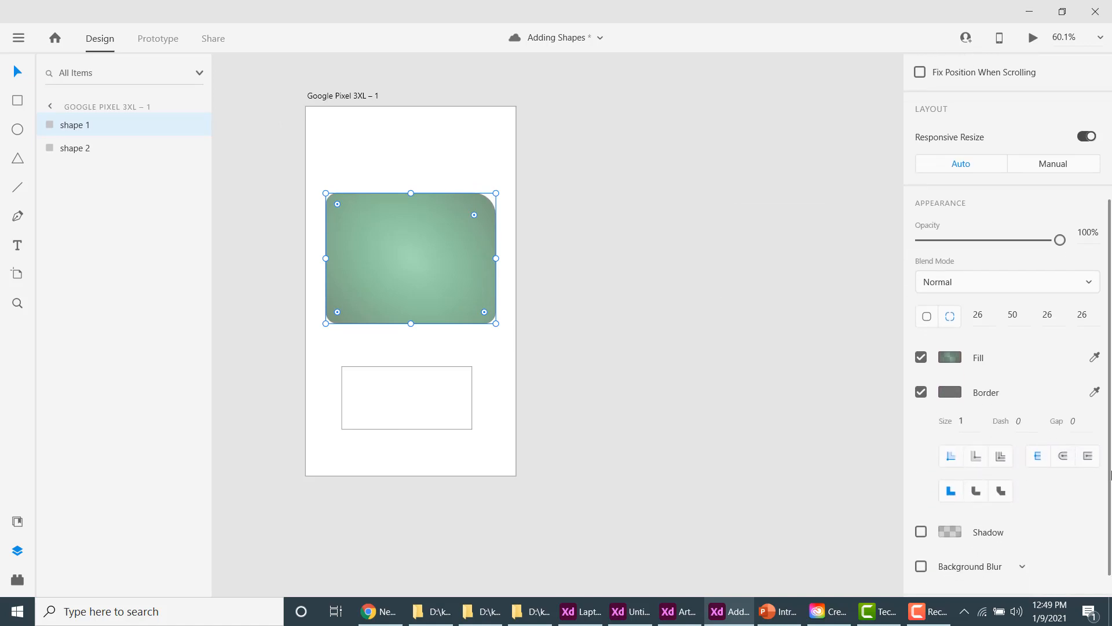
left_click(950, 394)
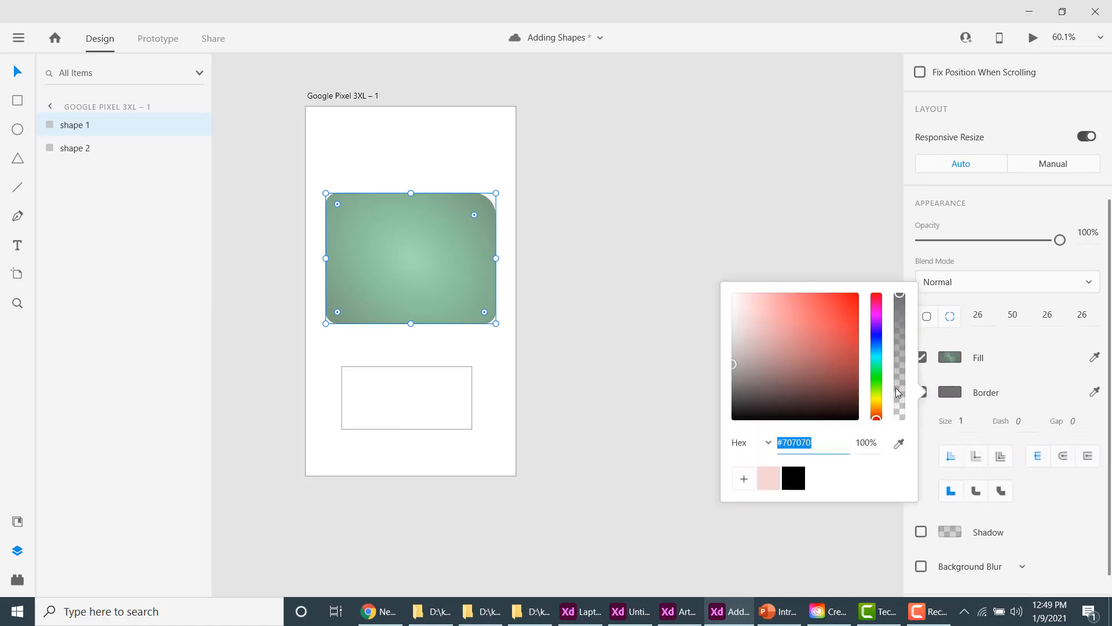
left_click(755, 327)
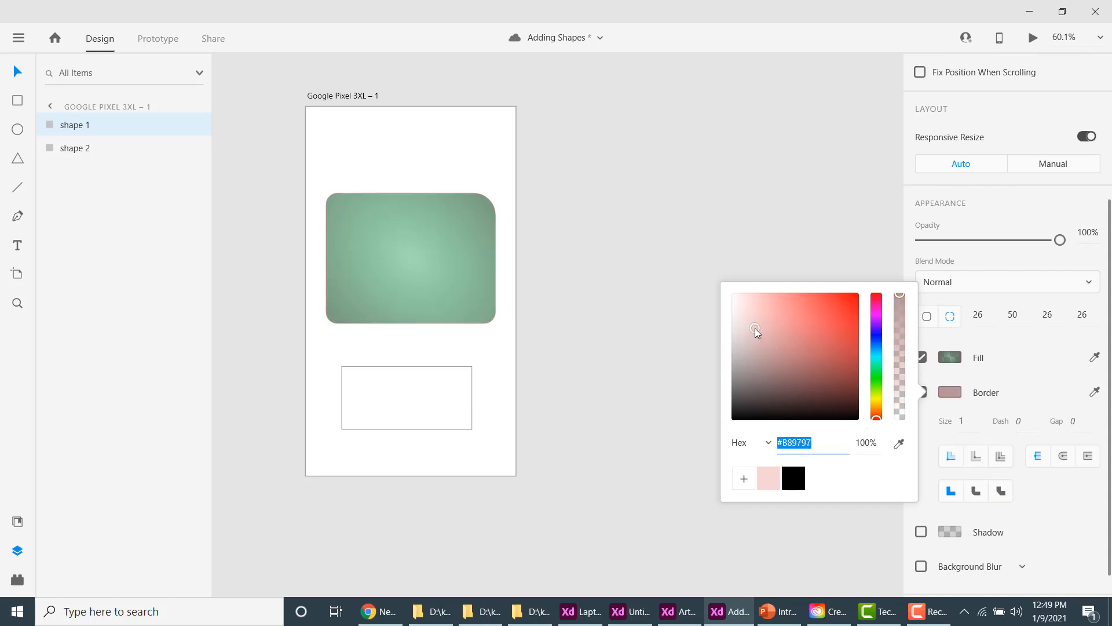
left_click(813, 315)
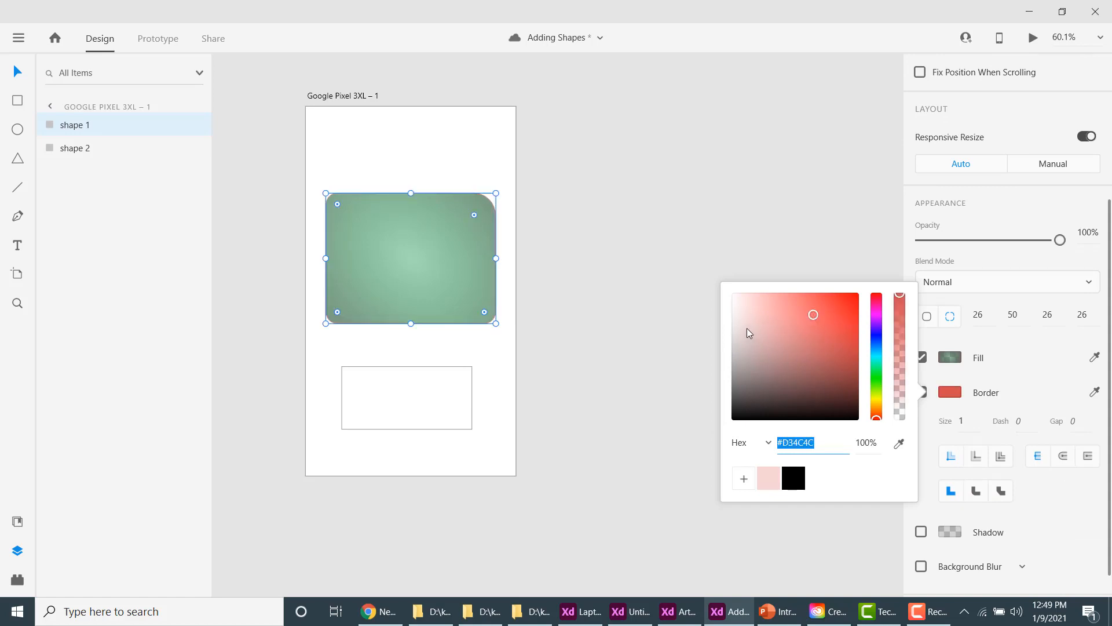
- Change shape 1's border colour to purple #7D4CD3 and close the colour picker
left_click(876, 328)
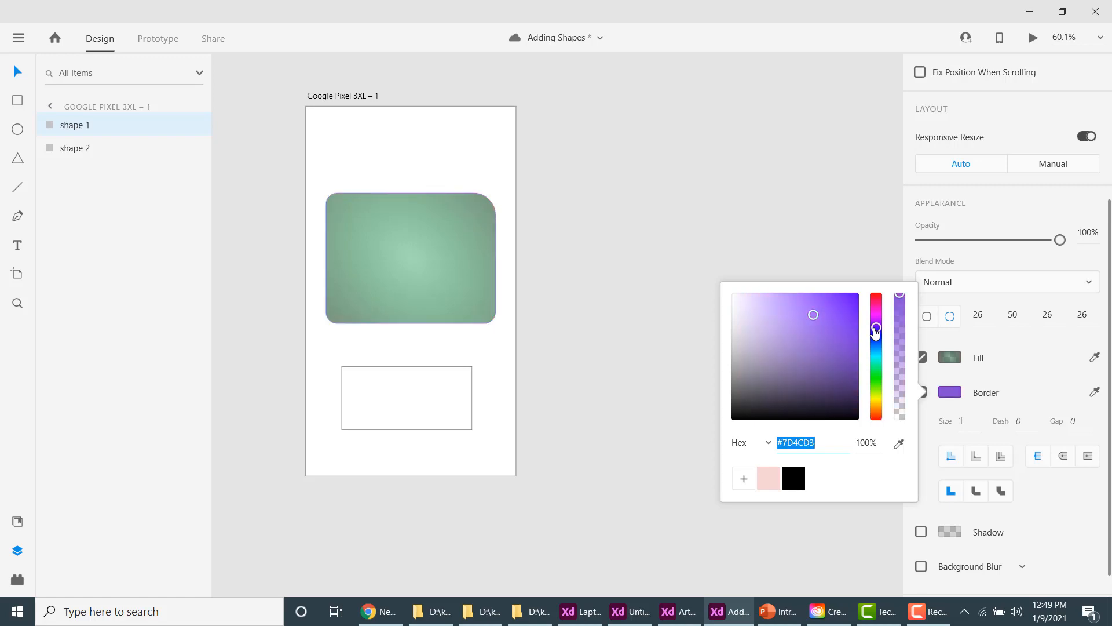
left_click(899, 301)
left_click(931, 431)
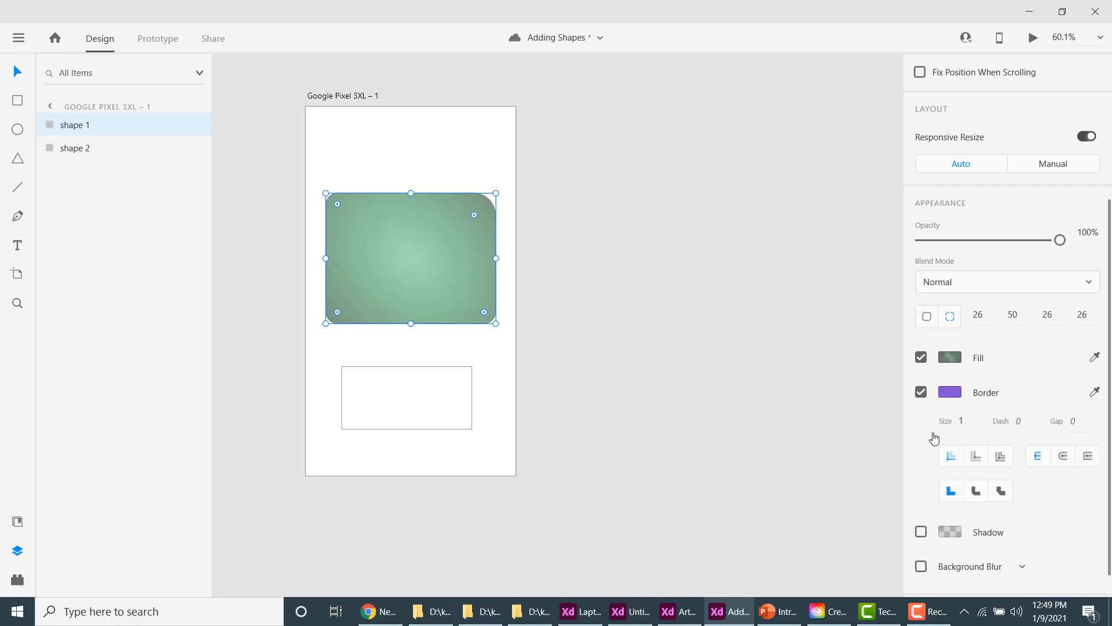
- Toggle shape 1's border off, on and off again
left_click(921, 392)
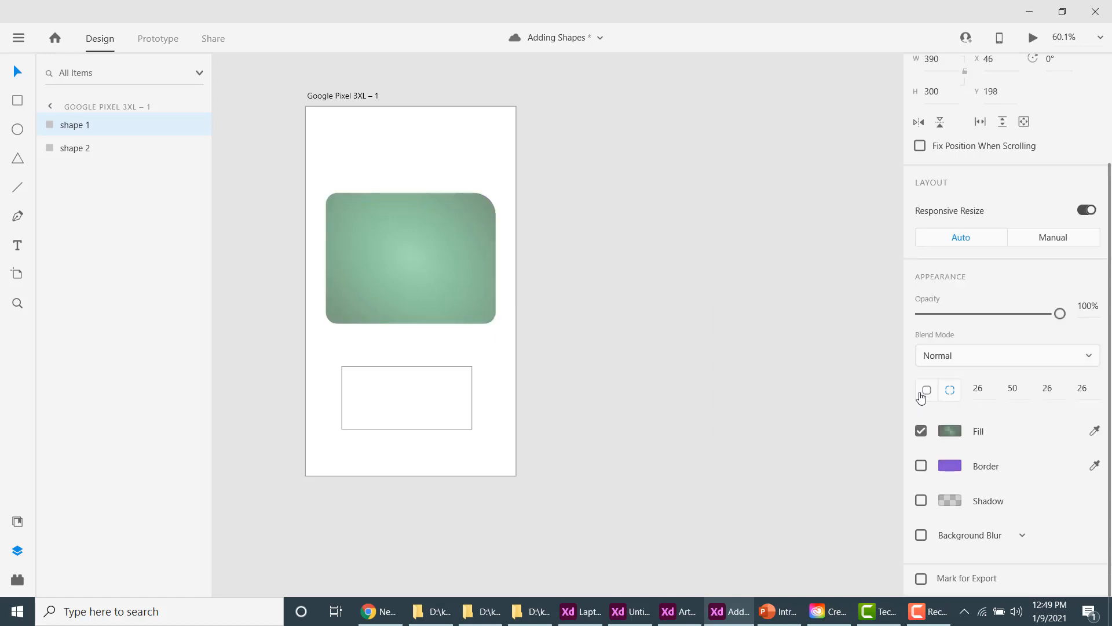
left_click(921, 466)
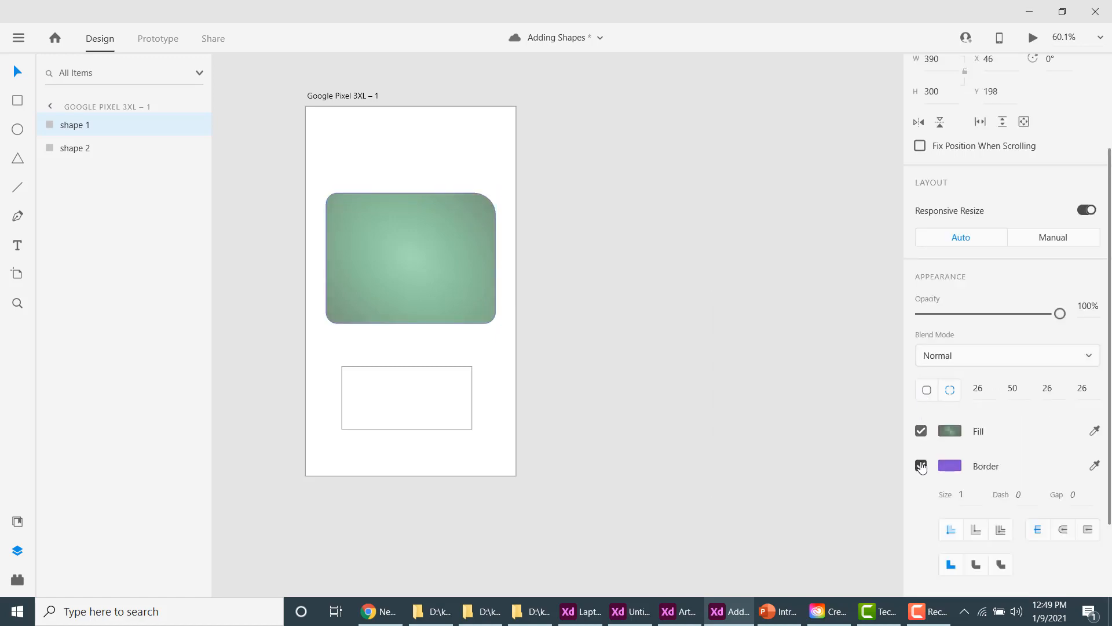
left_click(921, 465)
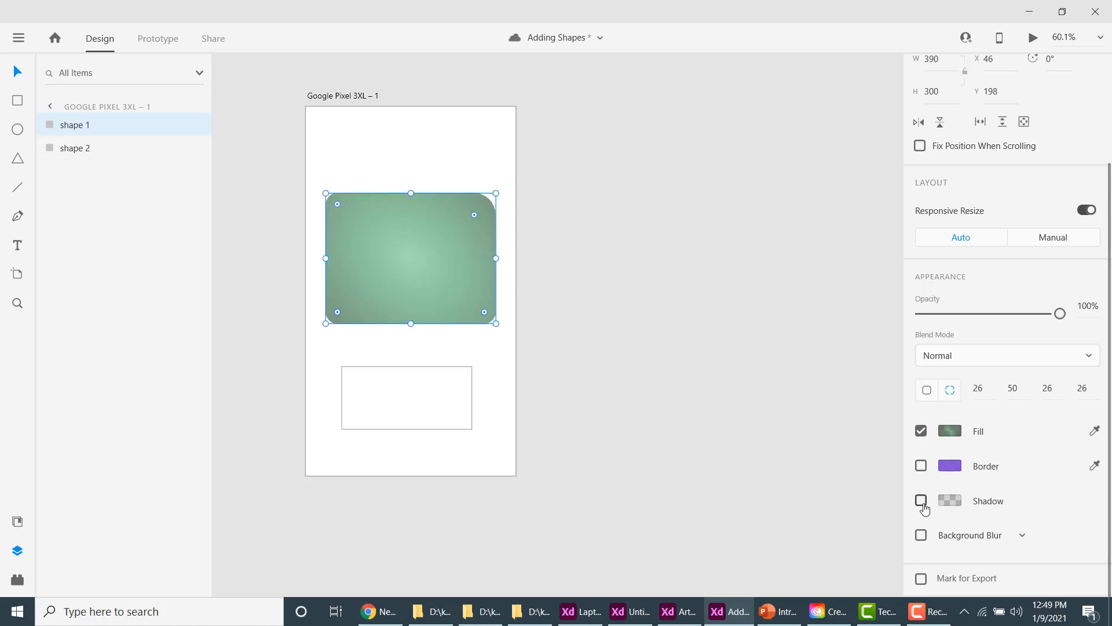
- Add a shadow to shape 1 with X offset 55, Y offset 44 and blur 15
left_click(922, 501)
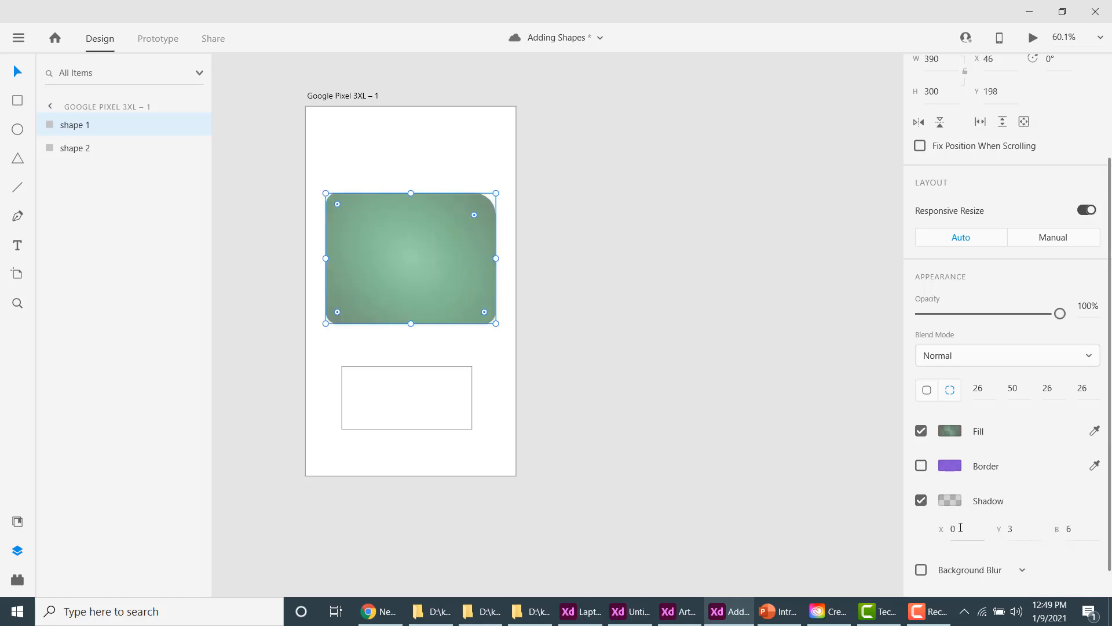
left_click(967, 528)
key("Return")
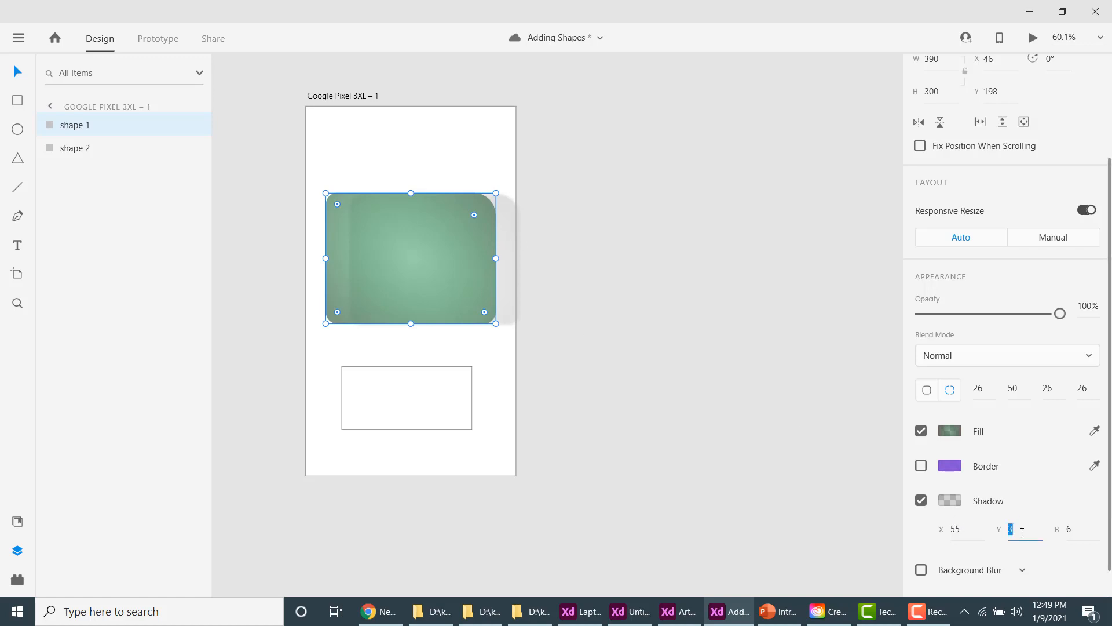
type("44")
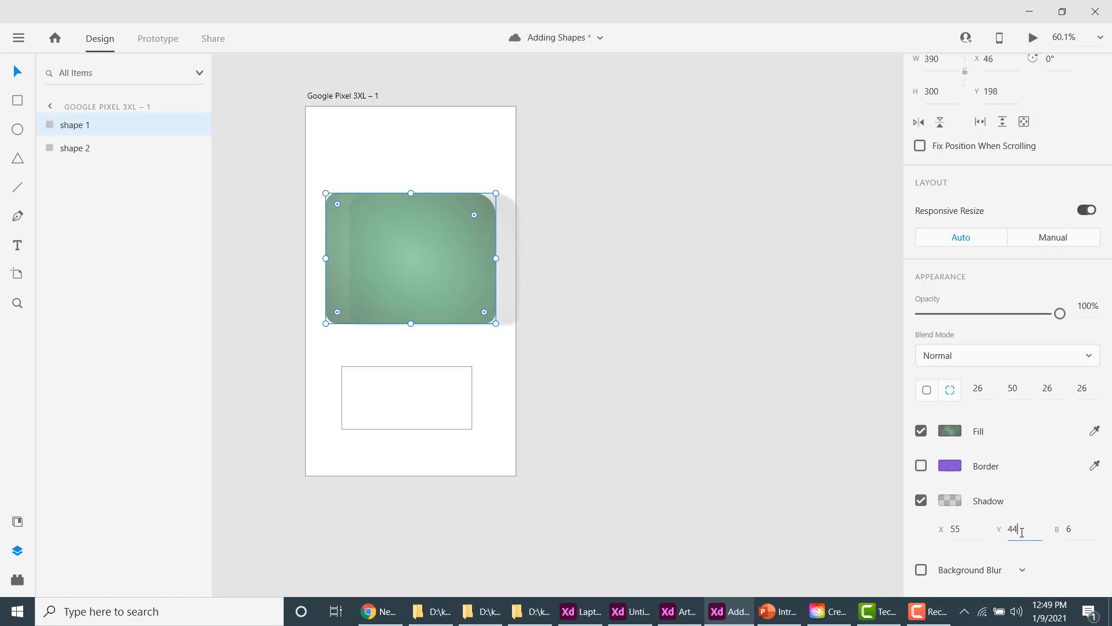
key("Return")
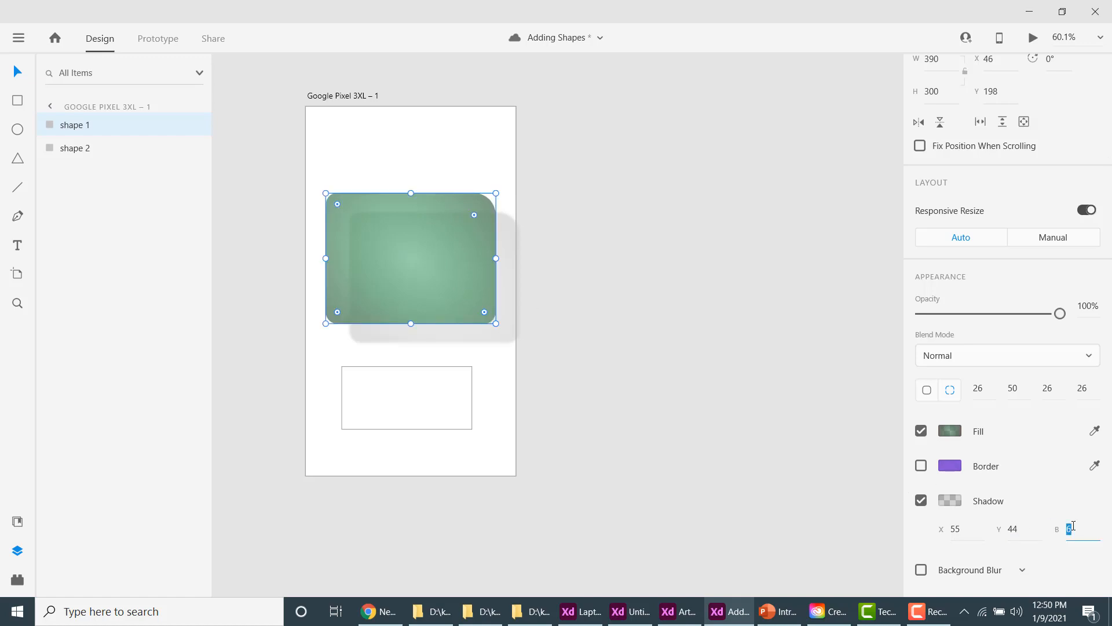
key("Return")
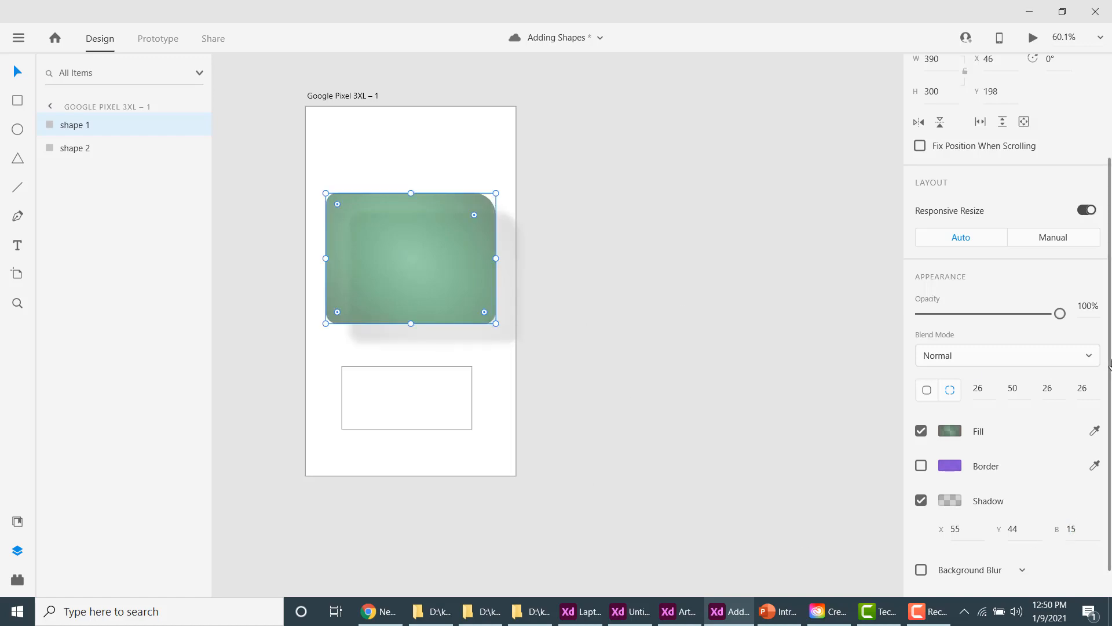
- Try the background blur on shape 1, leaving it turned off
scroll(1109, 363, "down", 1)
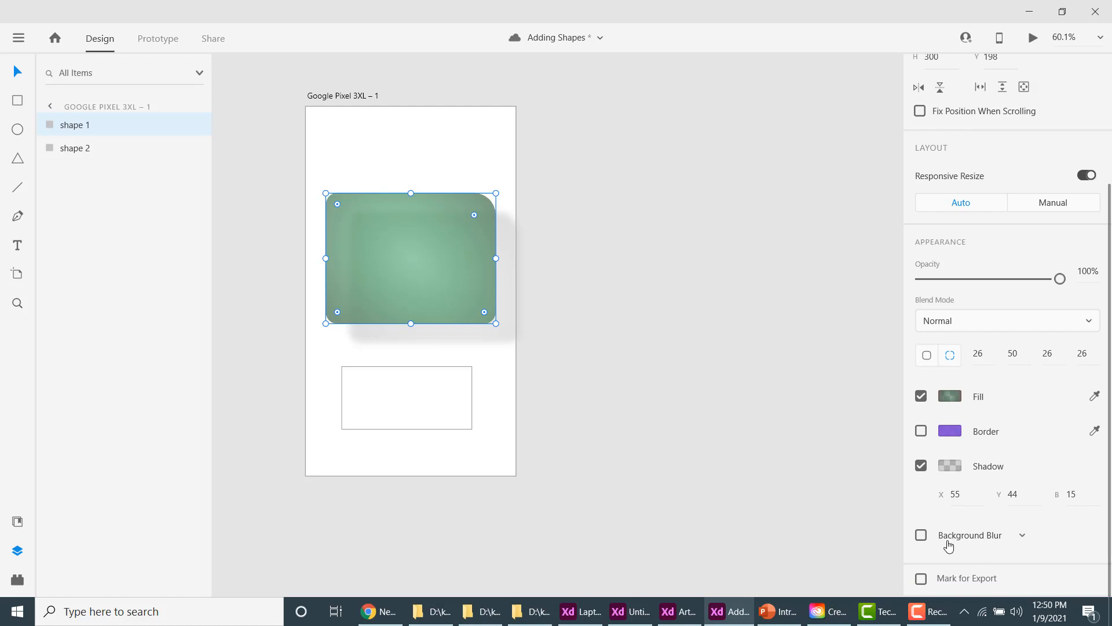
left_click(921, 534)
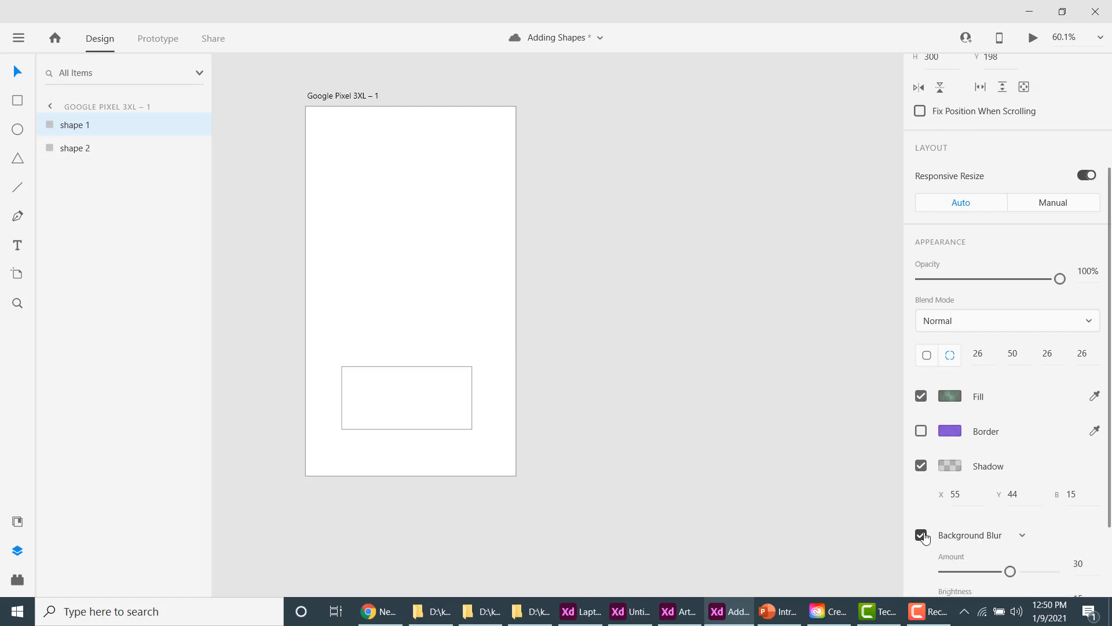
left_click(921, 535)
left_click(921, 534)
left_click(920, 534)
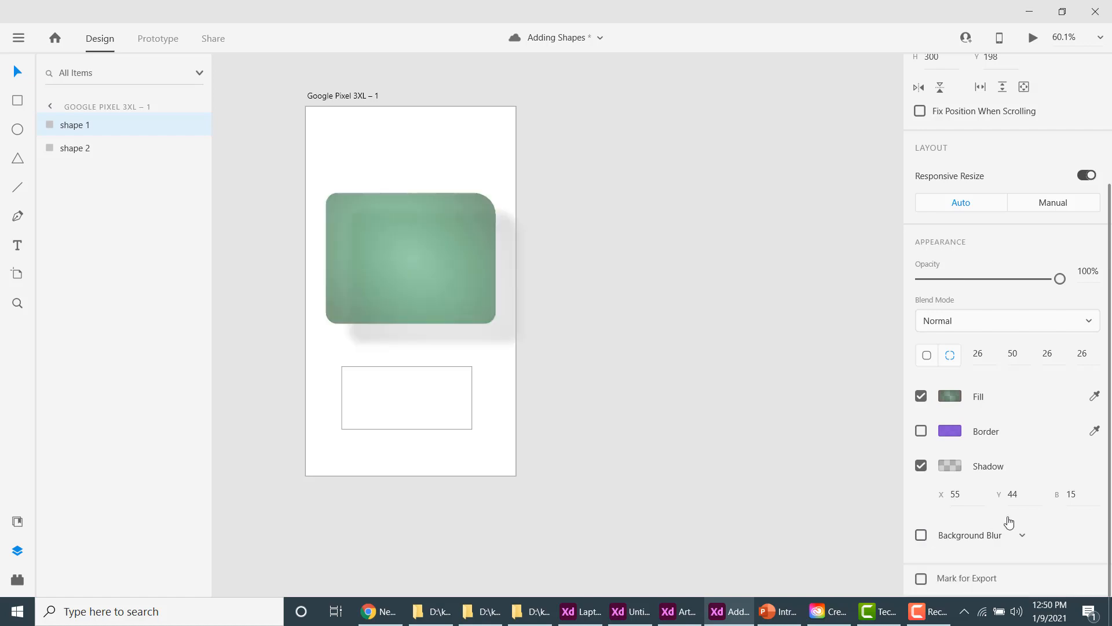
- Try an object blur on shape 1 with its amount reduced to 8, and turn it off
left_click(1022, 537)
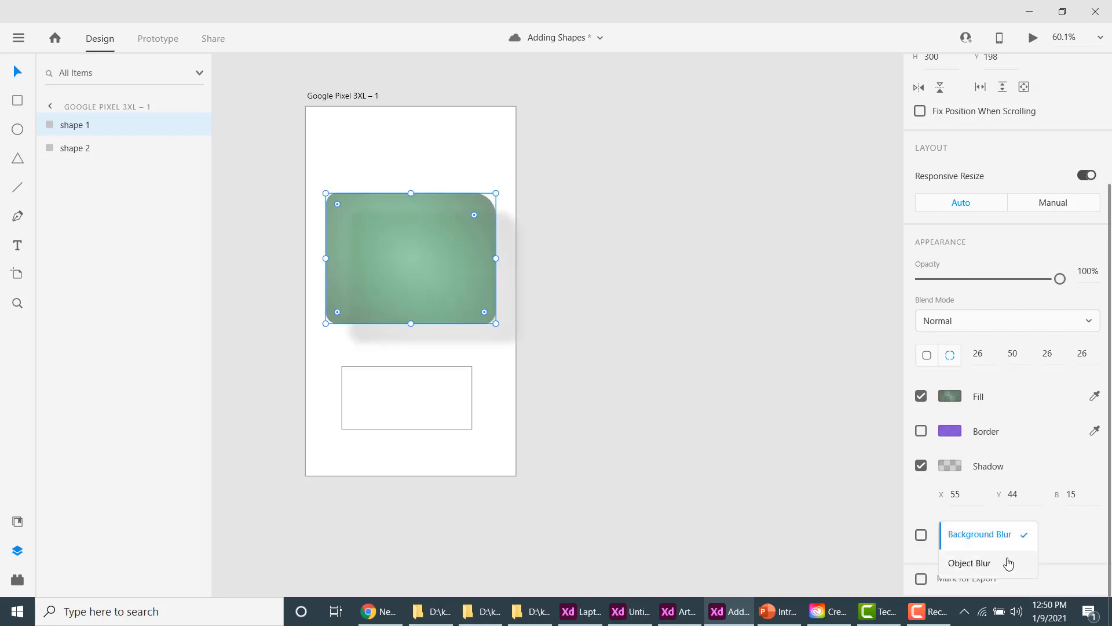
left_click(1009, 562)
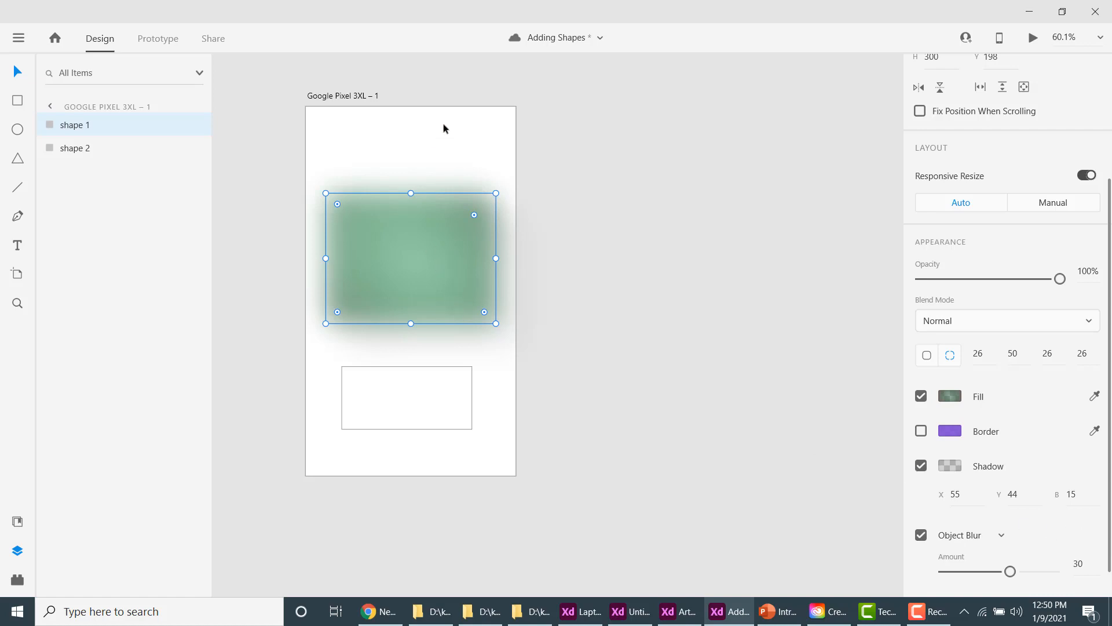
left_click(459, 152)
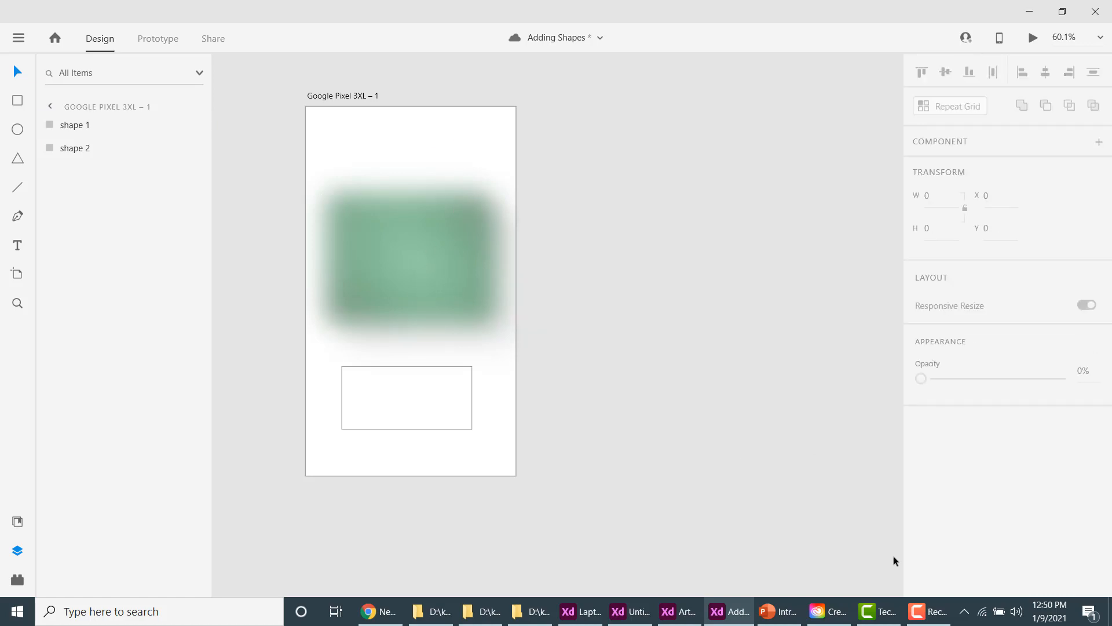
left_click(452, 259)
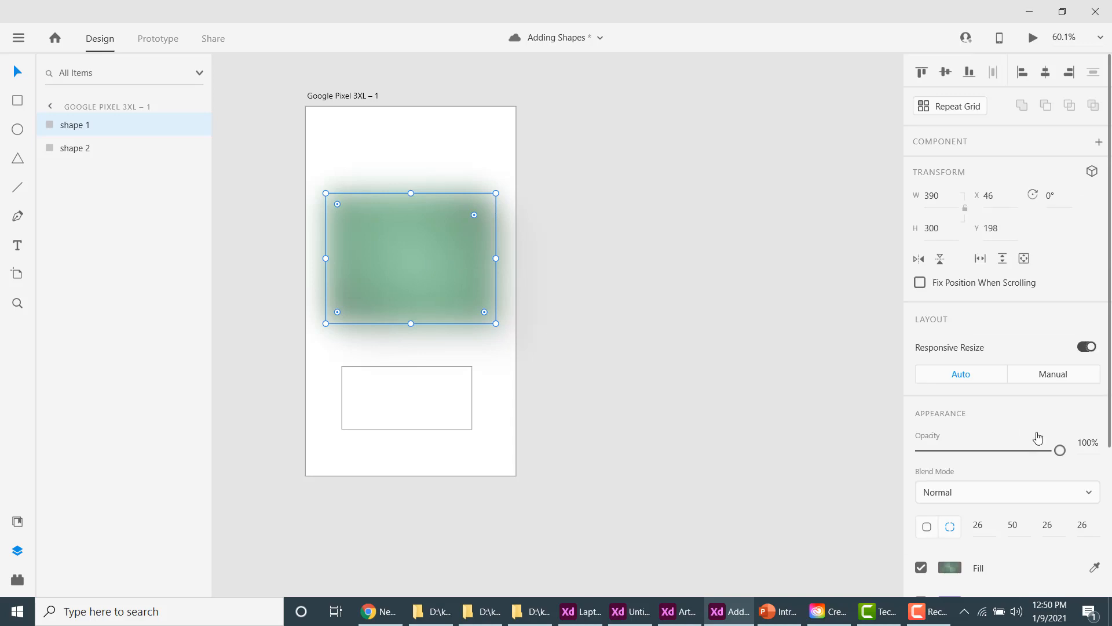
scroll(1108, 346, "down", 4)
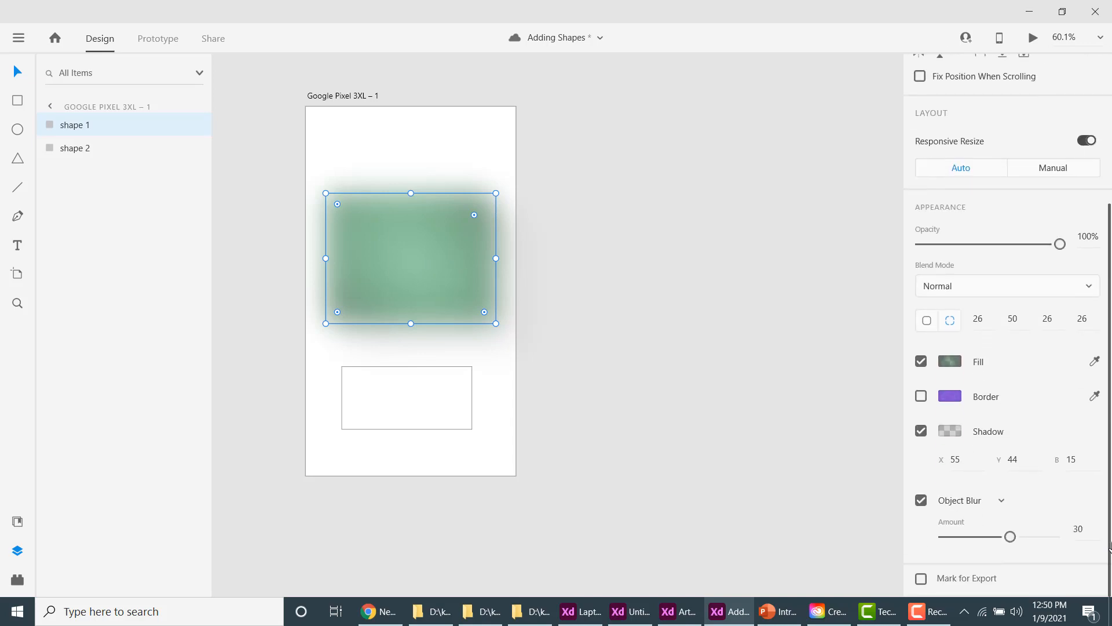
left_click_drag(1010, 536, 961, 537)
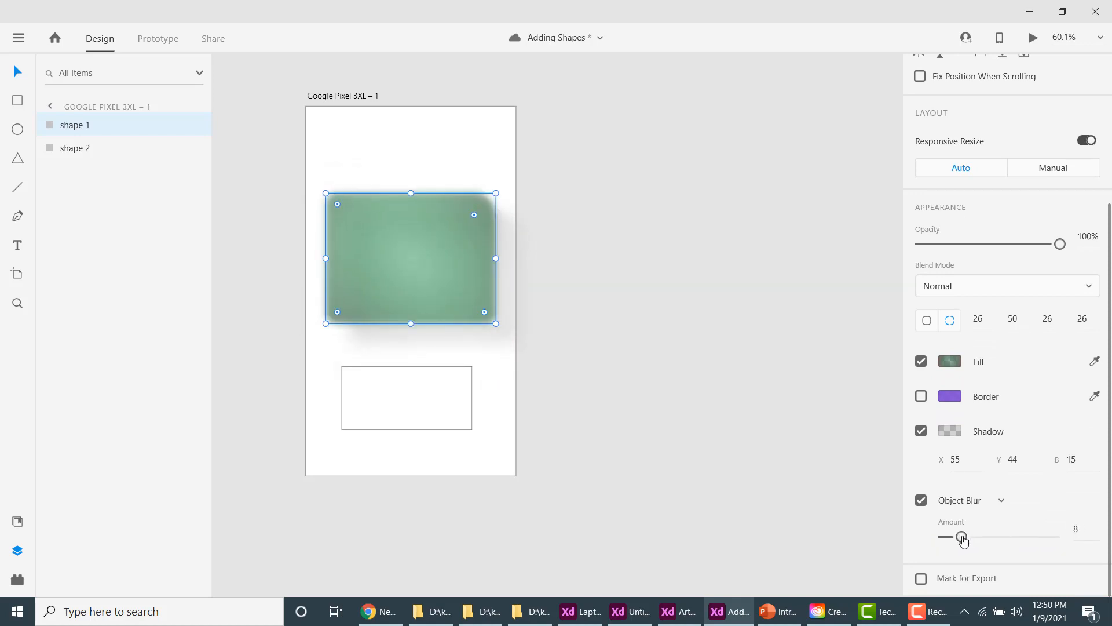
left_click(921, 504)
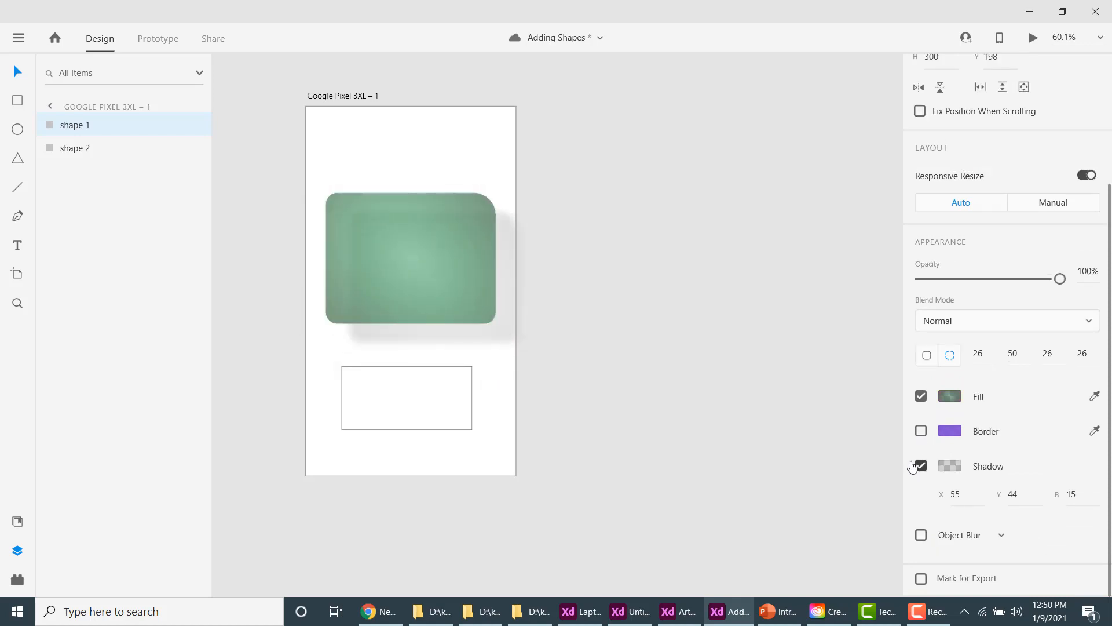
- Turn shape 1's border back on and move the shape right on the artboard to about X 83, Y 197
left_click(921, 431)
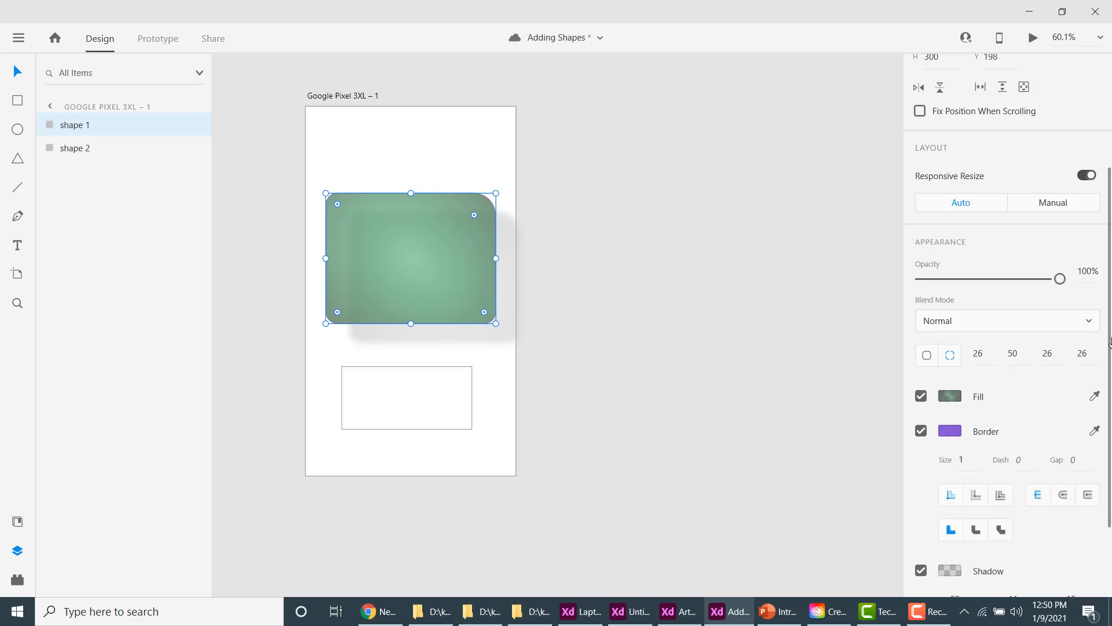
left_click_drag(1110, 379, 1110, 436)
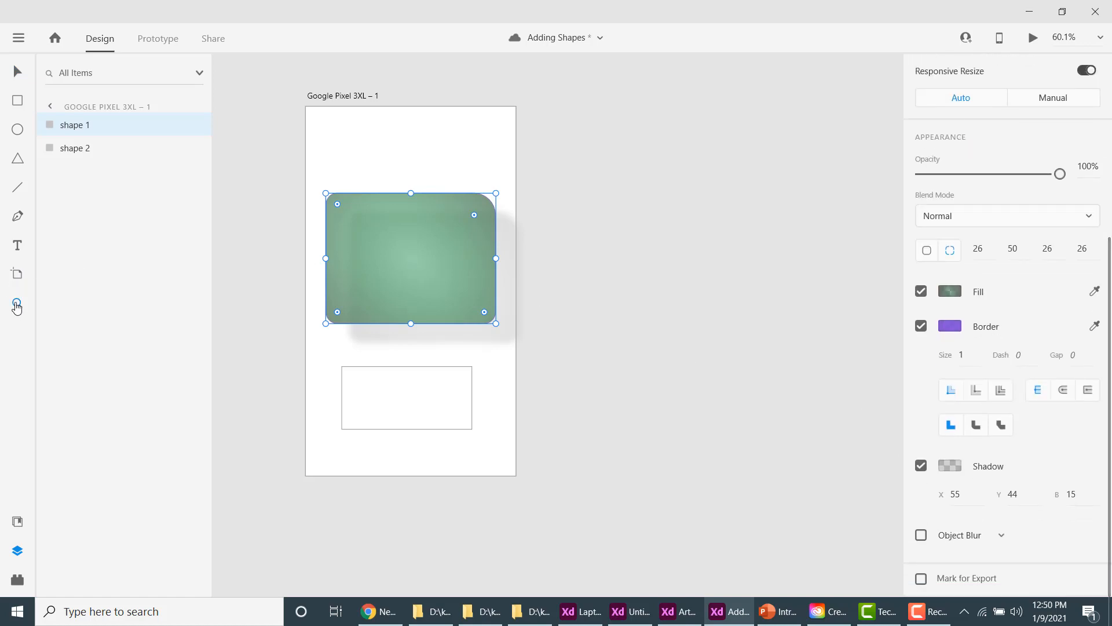
left_click(497, 197)
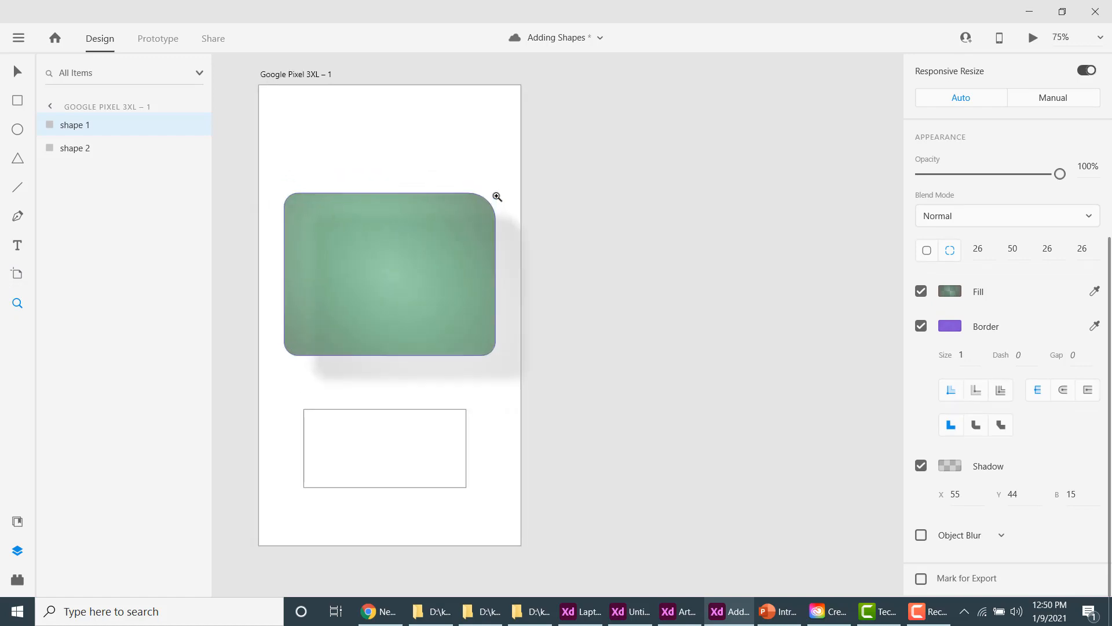
left_click(497, 197)
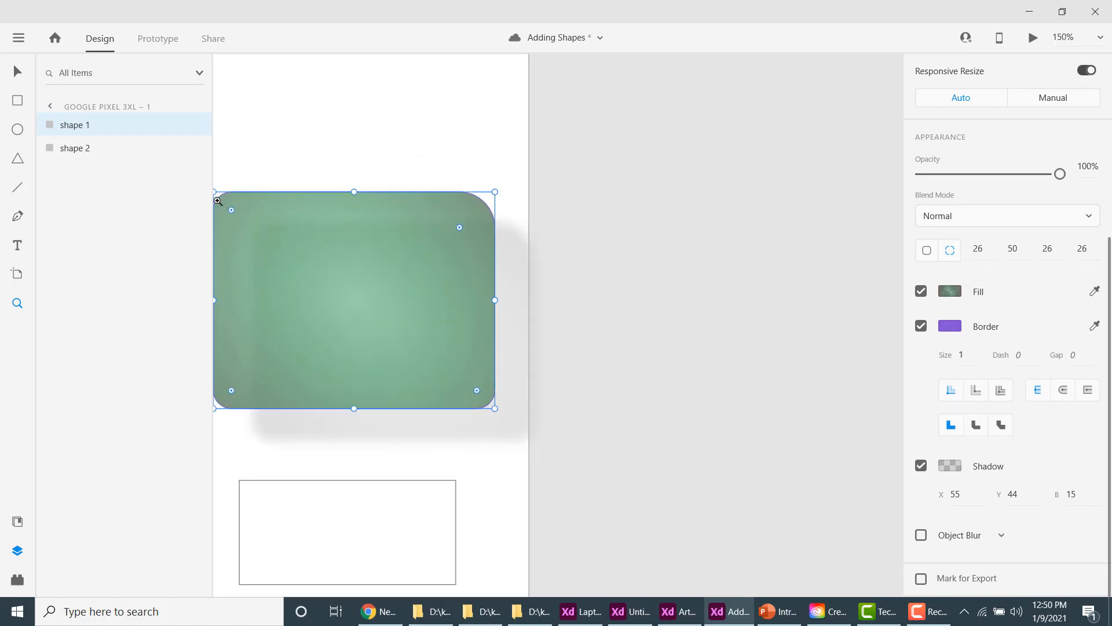
left_click(217, 201)
left_click(17, 71)
left_click_drag(246, 220, 287, 221)
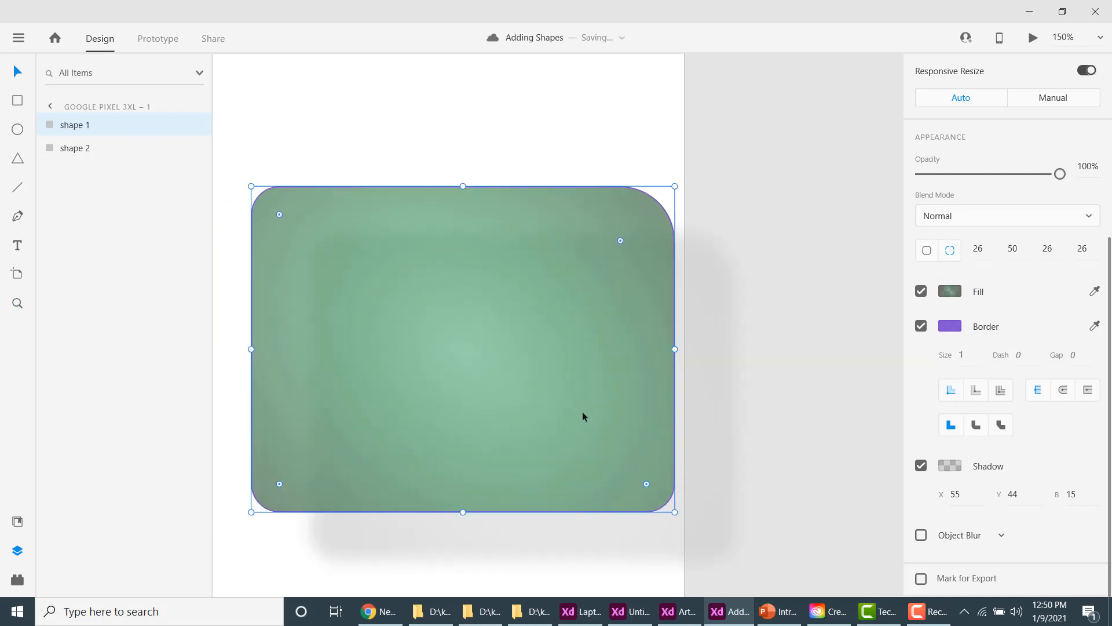
- Set the radius of shape 1's top-left corner to 0
left_click(980, 247)
type("0")
key("Return")
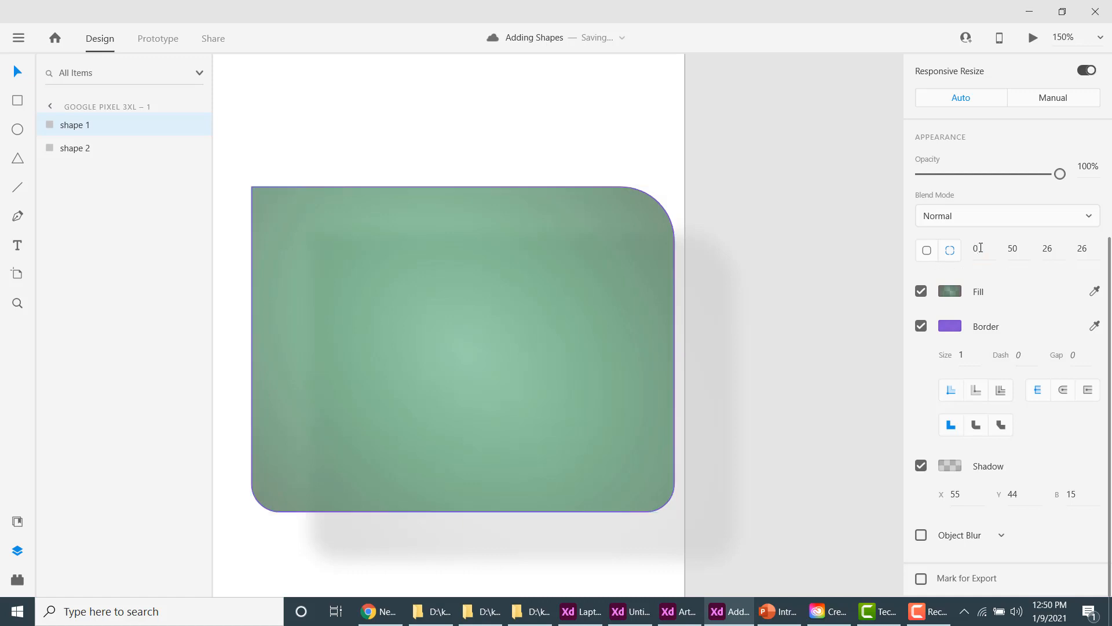
left_click(292, 236)
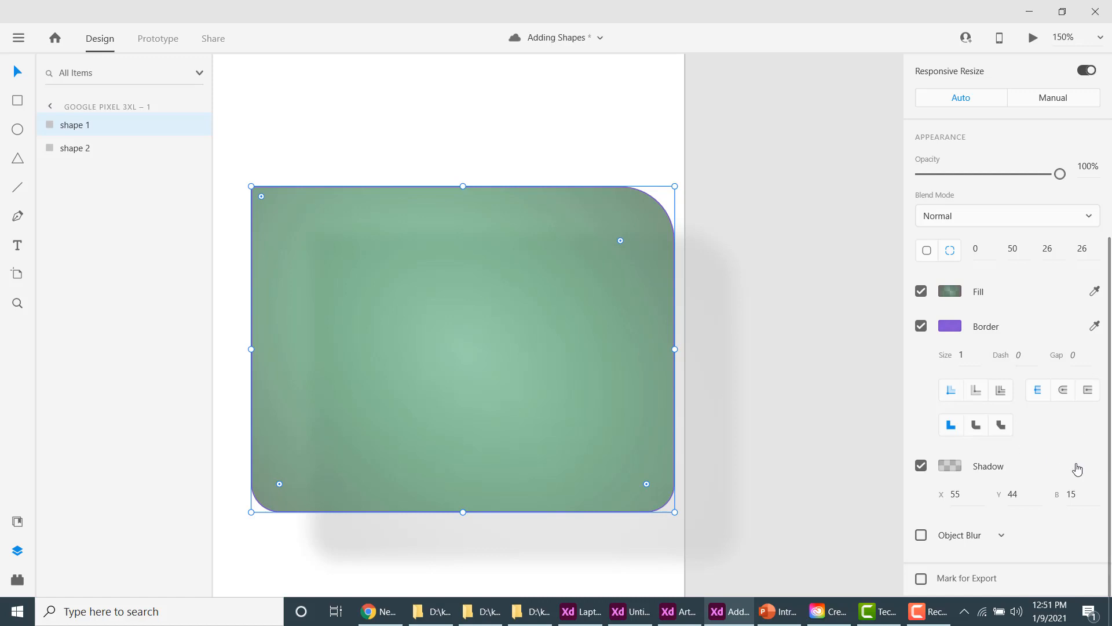
- Set shape 1's border to centre stroke alignment with dash 0 and size 10
left_click(977, 392)
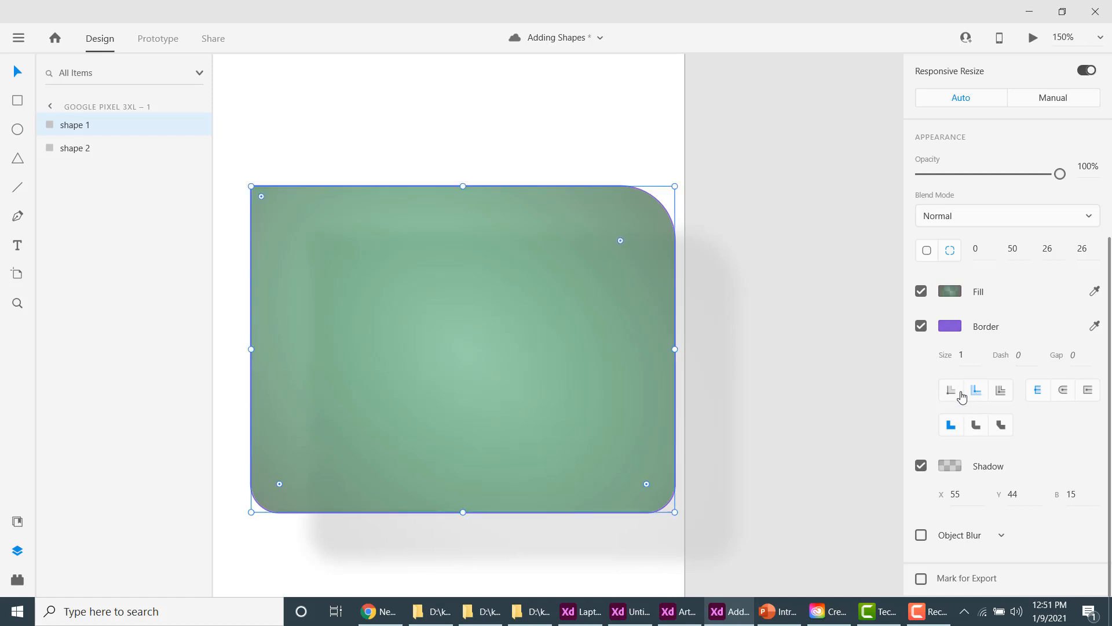
left_click(1000, 392)
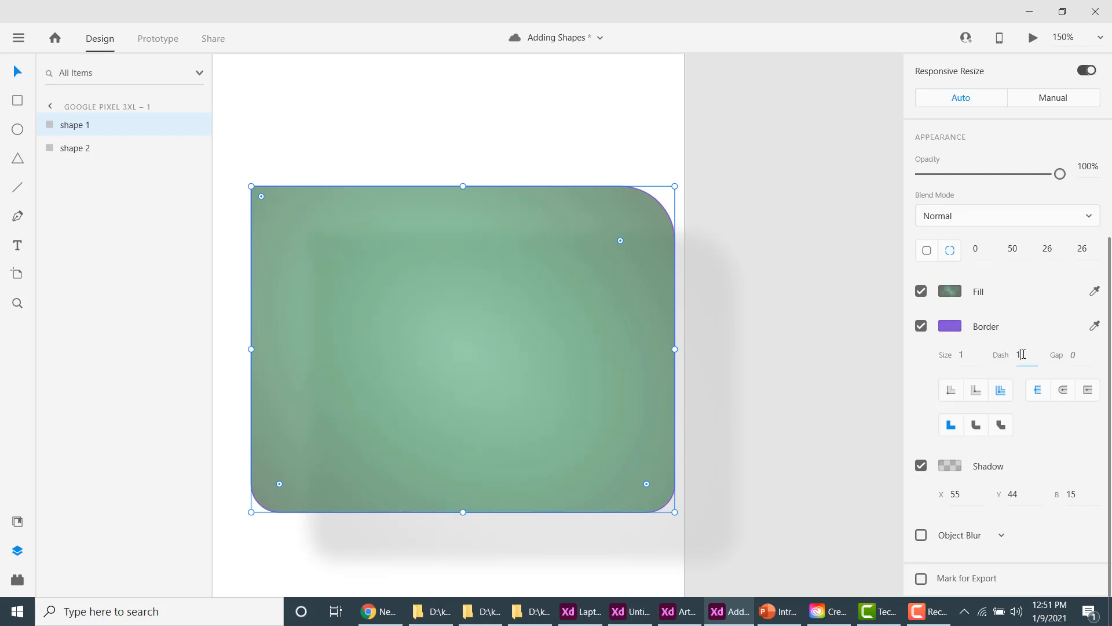
key("Return")
left_click(1028, 354)
type("0")
key("Return")
key("Return")
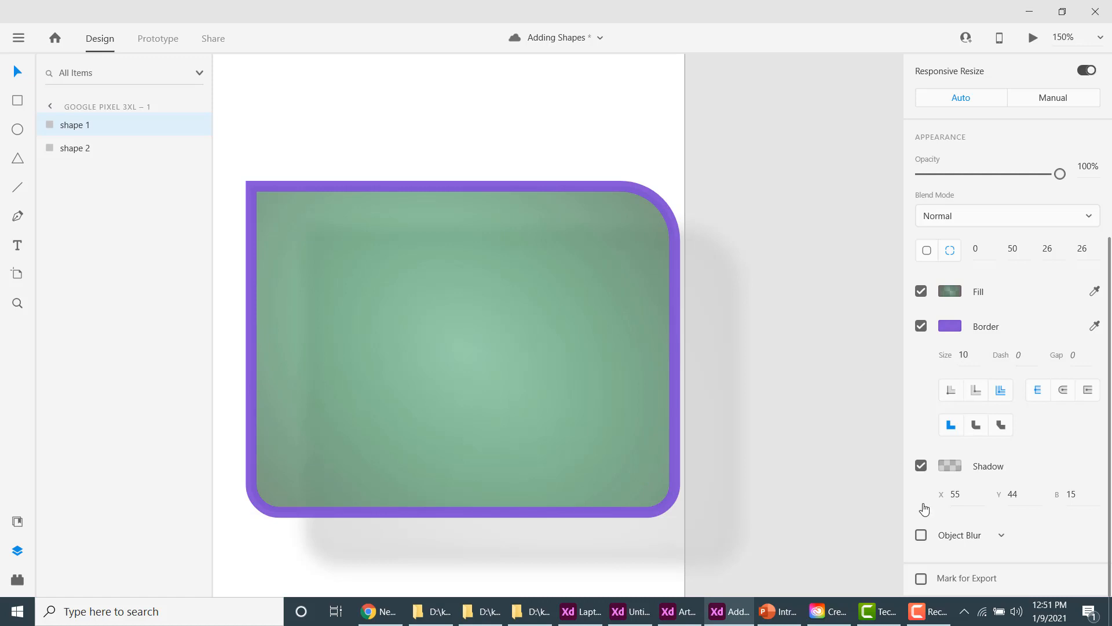
- Try outer and inner stroke alignment and the round and projecting caps on shape 1's border, restoring the butt cap and centre stroke
left_click(977, 392)
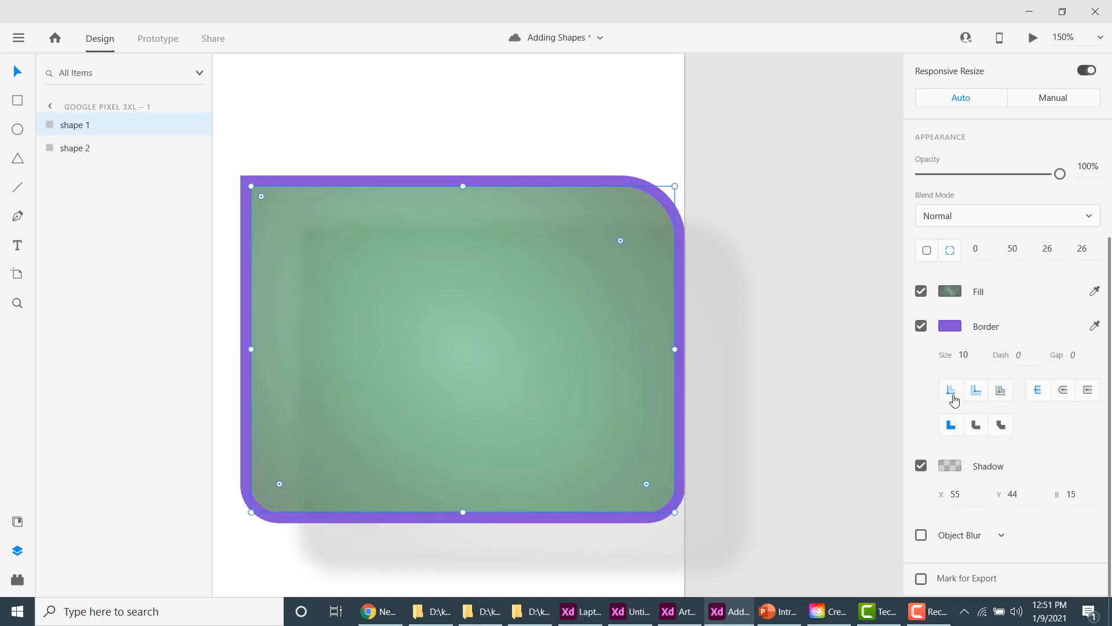
left_click(953, 398)
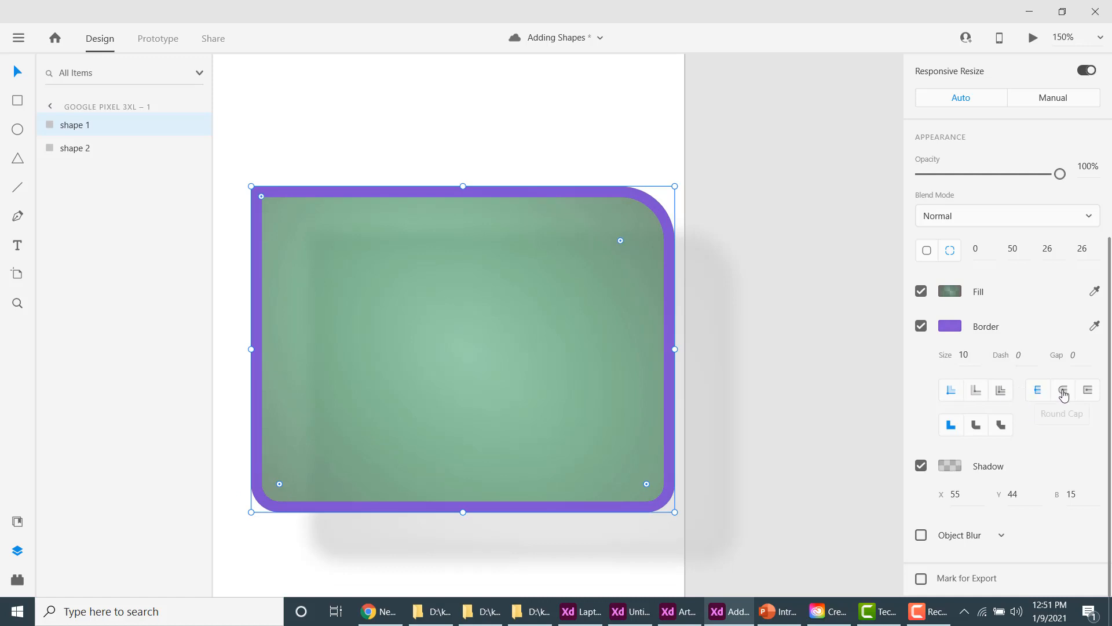
left_click(1063, 393)
left_click(1089, 394)
left_click(1038, 392)
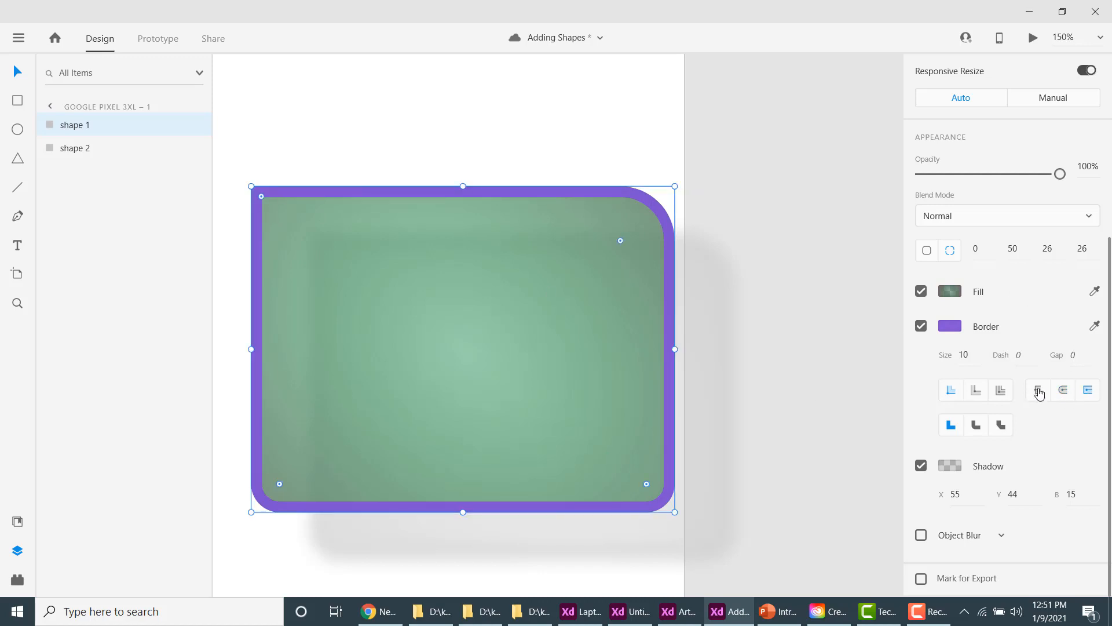
left_click(998, 399)
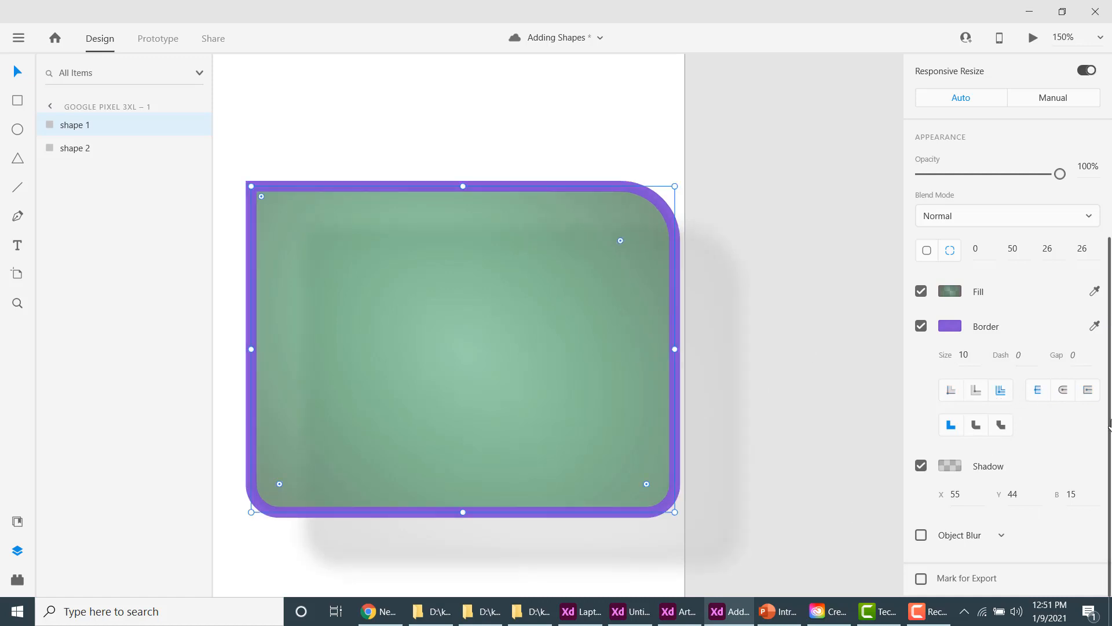
- Move shape 1 up near the top of the artboard, to about X 46, Y 39
scroll(1109, 347, "up", 5)
scroll(1111, 381, "down", 3)
scroll(1110, 382, "down", 2)
scroll(1091, 82, "up", 5)
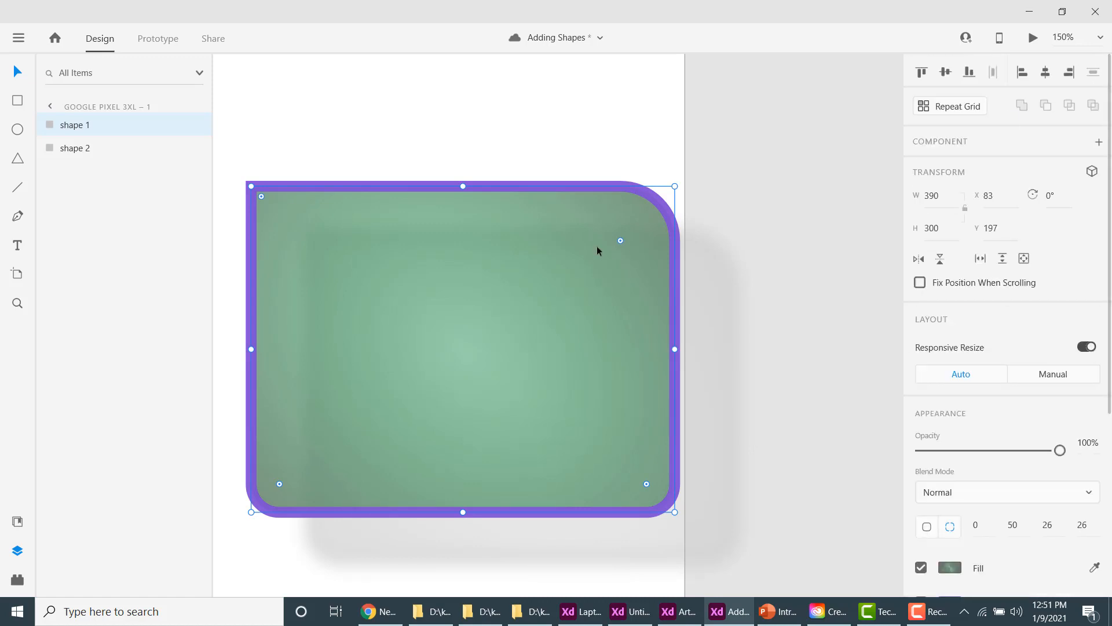
scroll(430, 301, "down", 5)
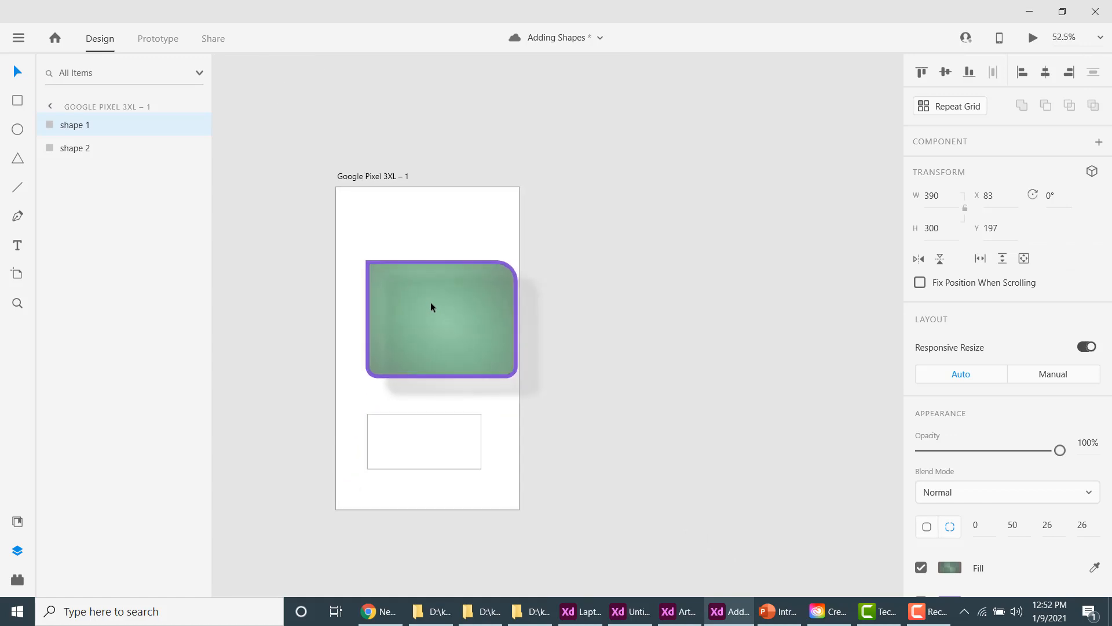
left_click_drag(432, 318, 419, 256)
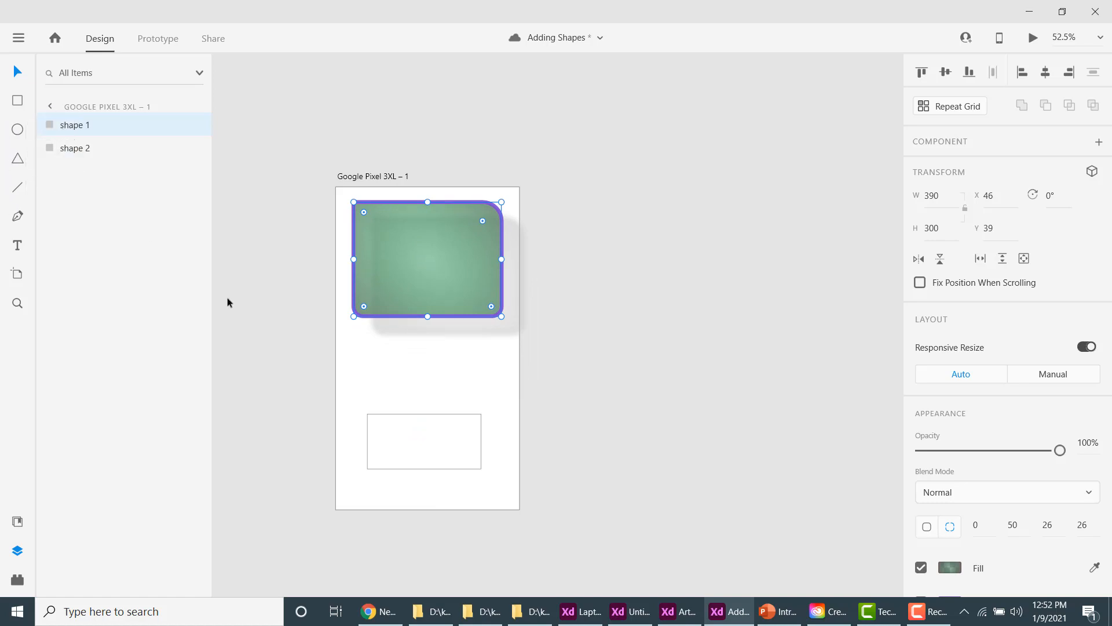
left_click(926, 612)
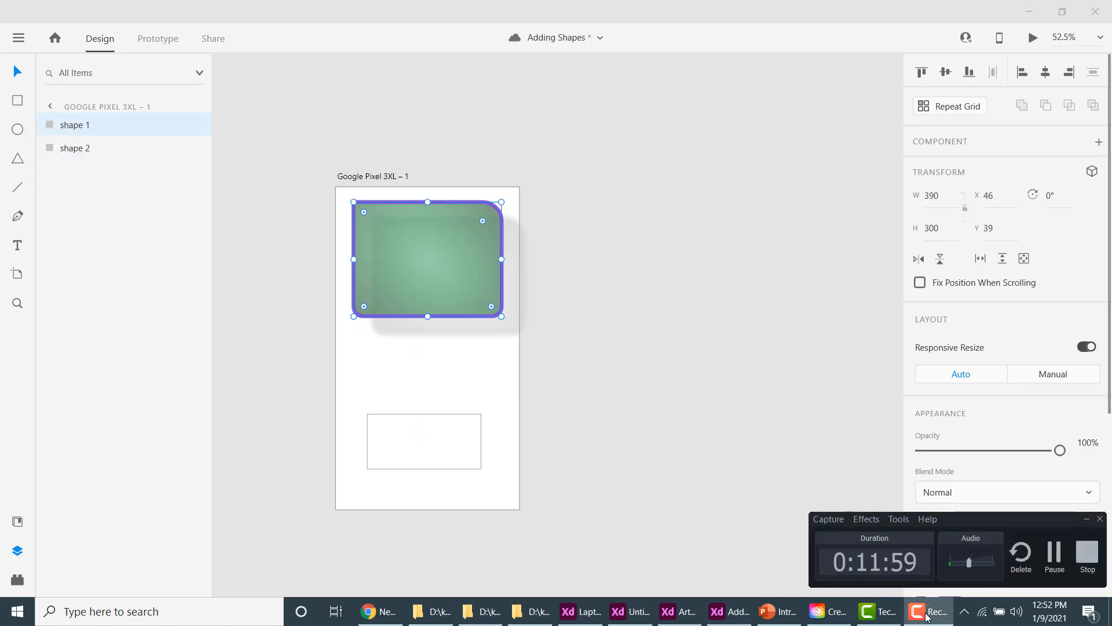